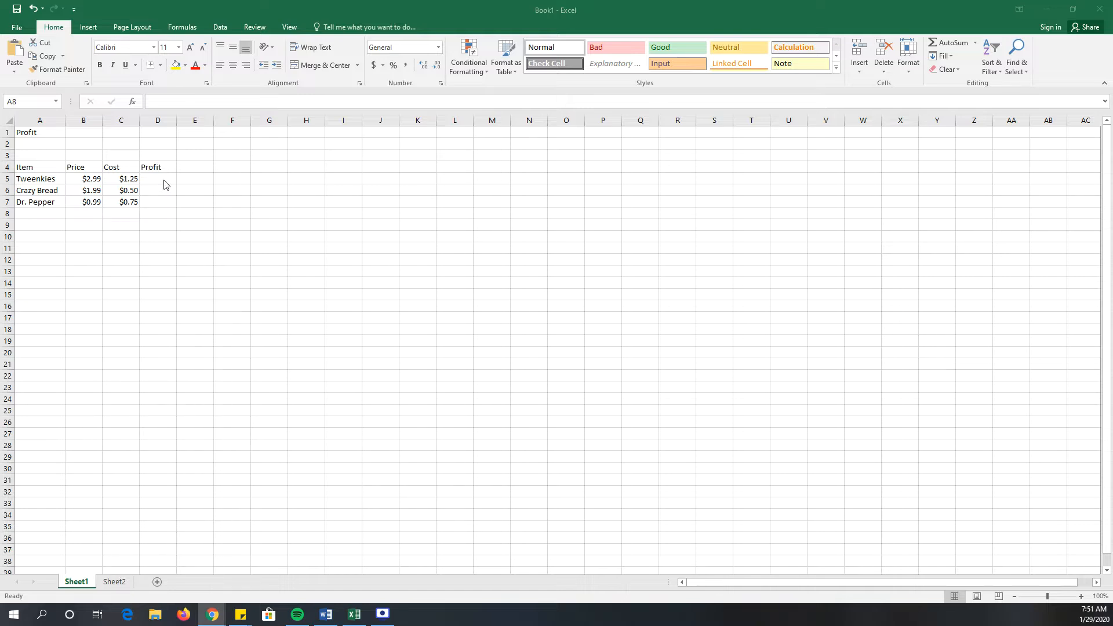
# Calculate the Tweenkies profit in cell D5 with the typed-number formula =2.99-1.25.
pyautogui.click(144, 178)
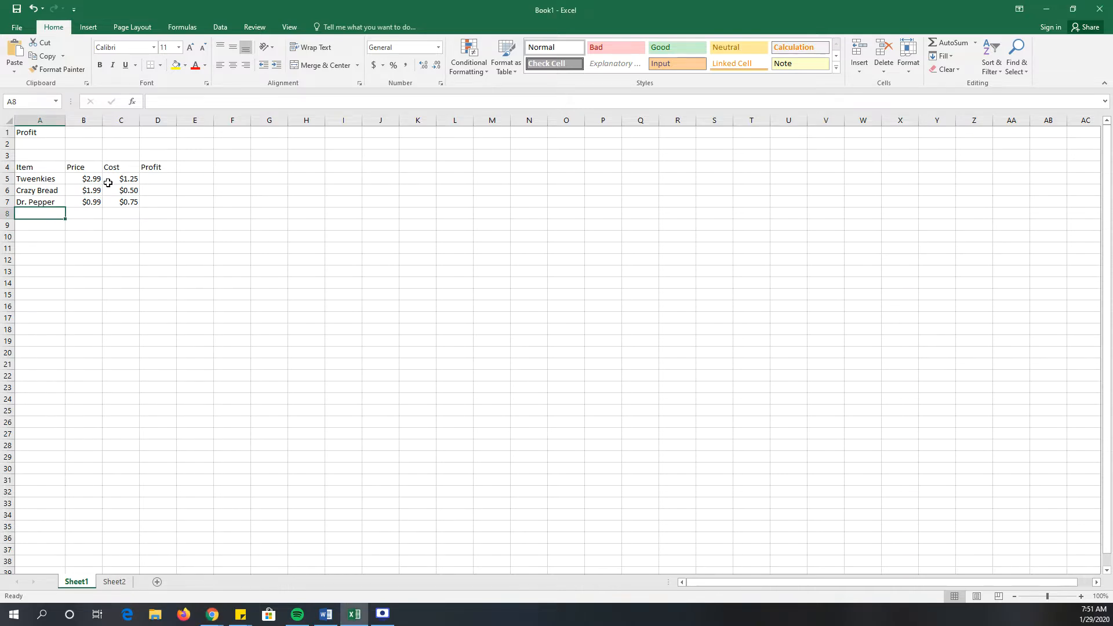
pyautogui.click(154, 180)
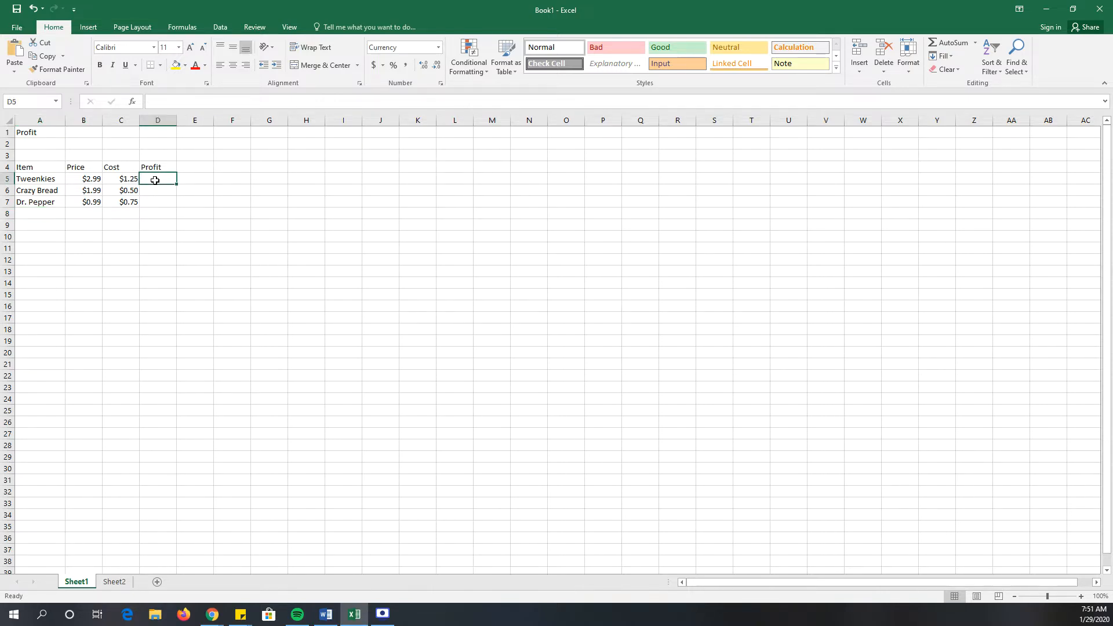
pyautogui.write('=')
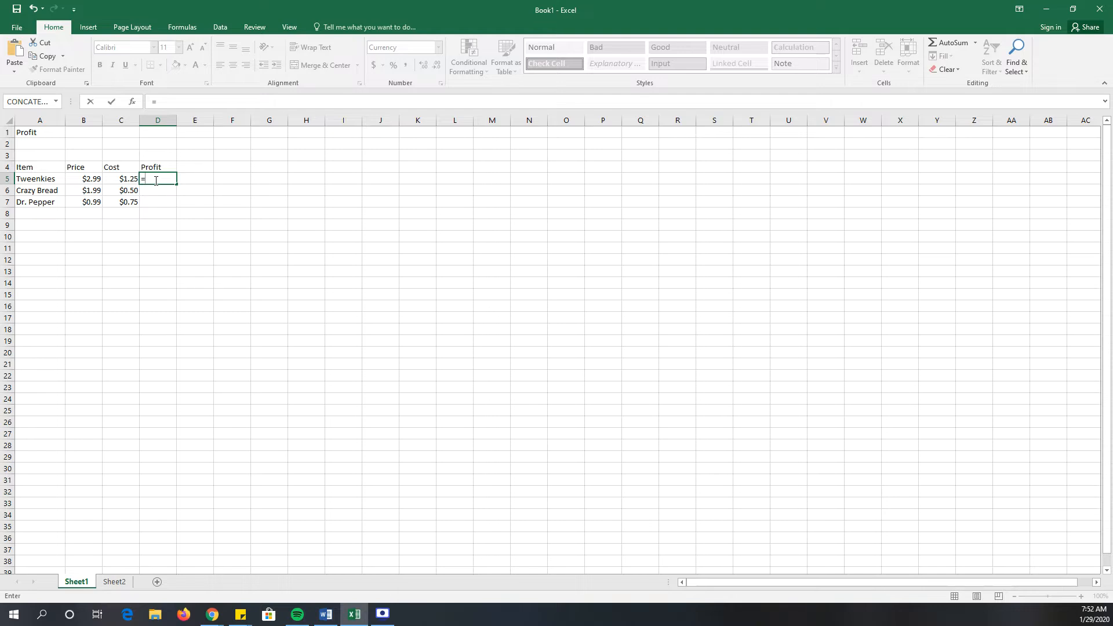
pyautogui.write('2.99-1.25')
pyautogui.press('Return')
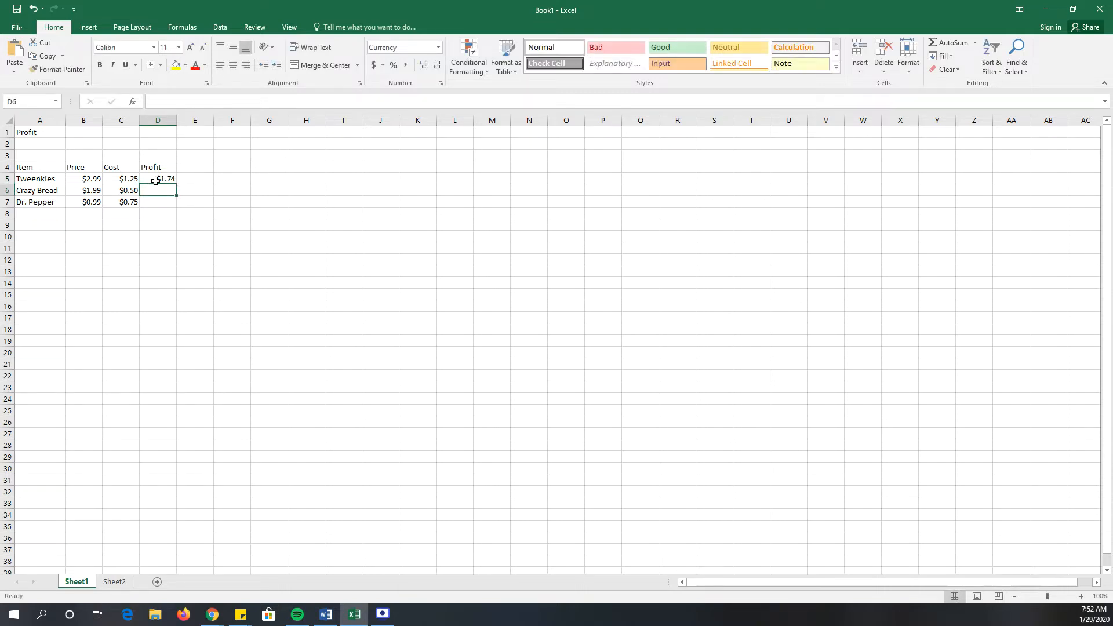
# Change the Tweenkies price in cell B5 to 3.99.
pyautogui.click(92, 180)
pyautogui.write('3.99')
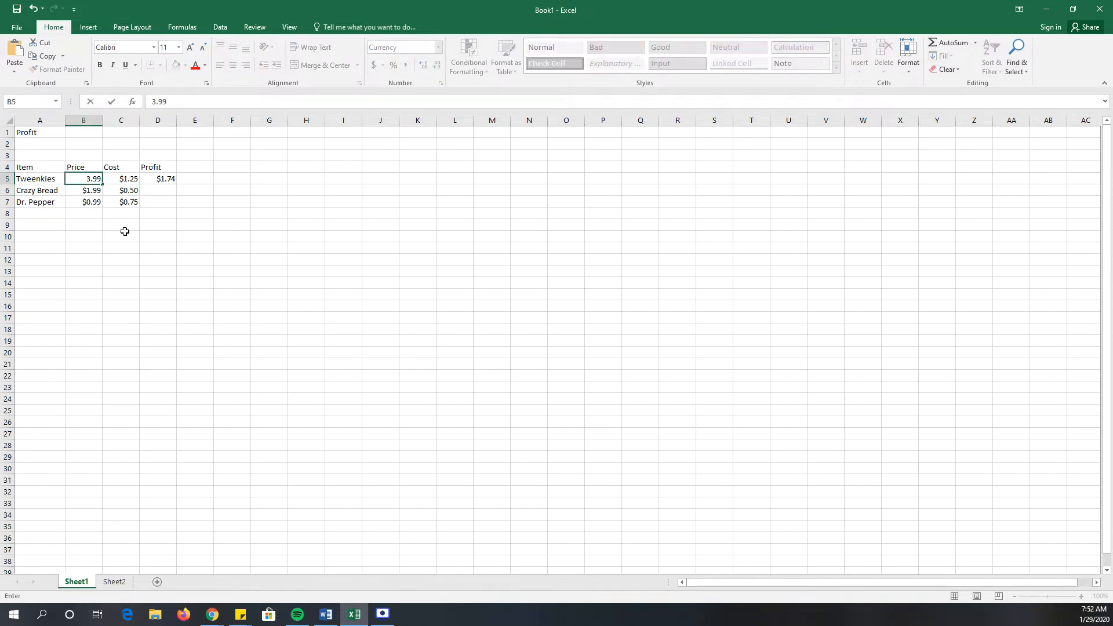
pyautogui.click(134, 229)
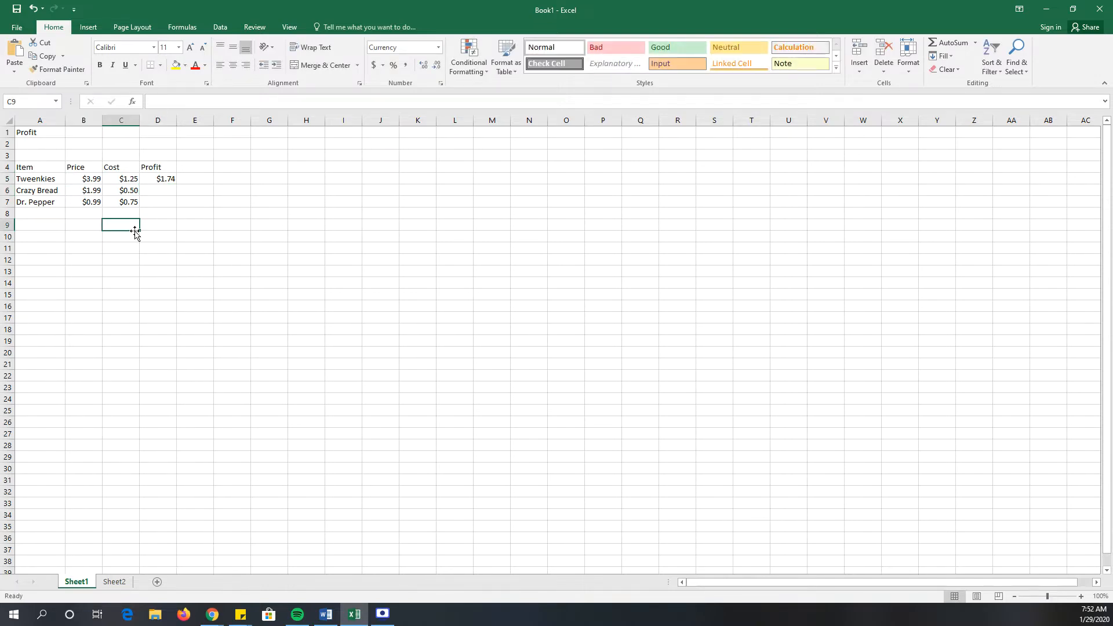
# Replace the Tweenkies profit formula in D5 with the cell-reference formula =B5-C5.
pyautogui.click(168, 182)
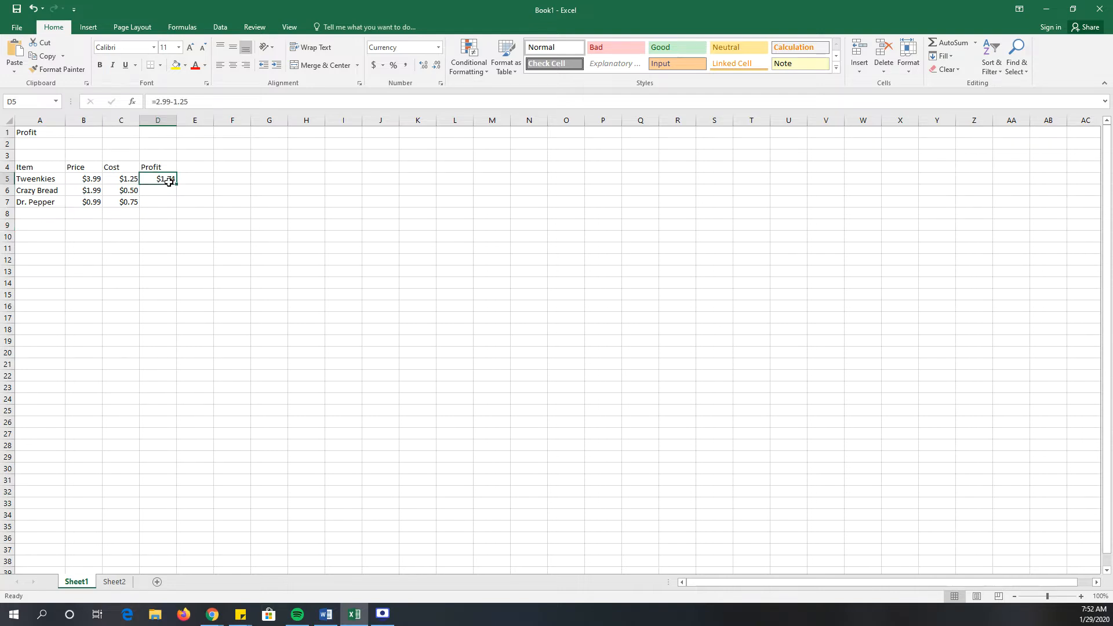
pyautogui.doubleClick(167, 181)
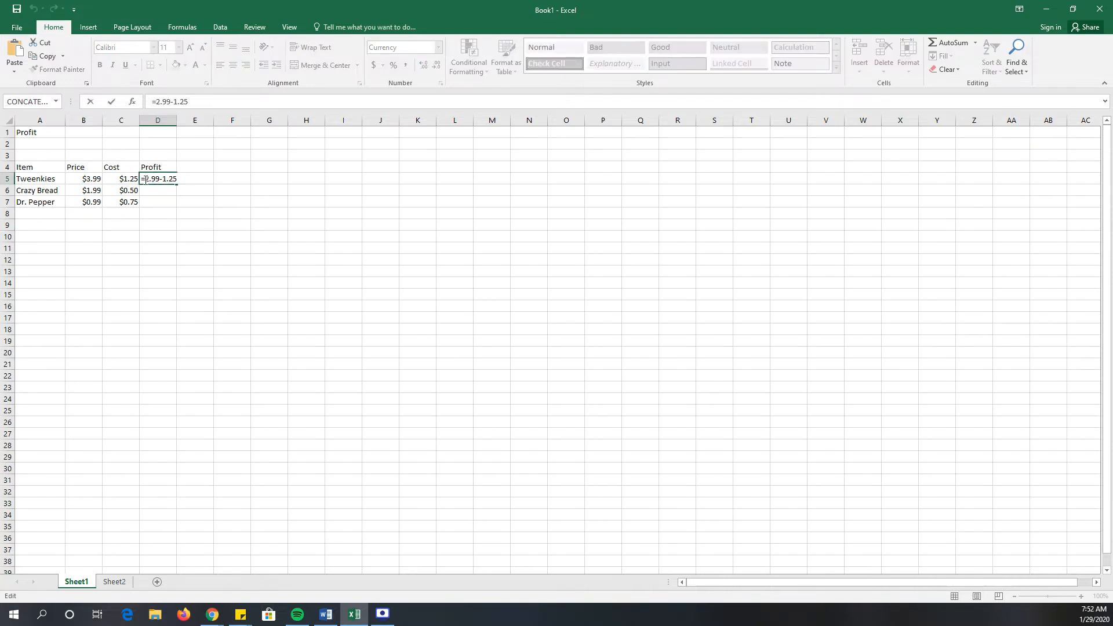
pyautogui.moveTo(146, 181); pyautogui.dragTo(209, 182)
pyautogui.press('BackSpace')
pyautogui.press('BackSpace')
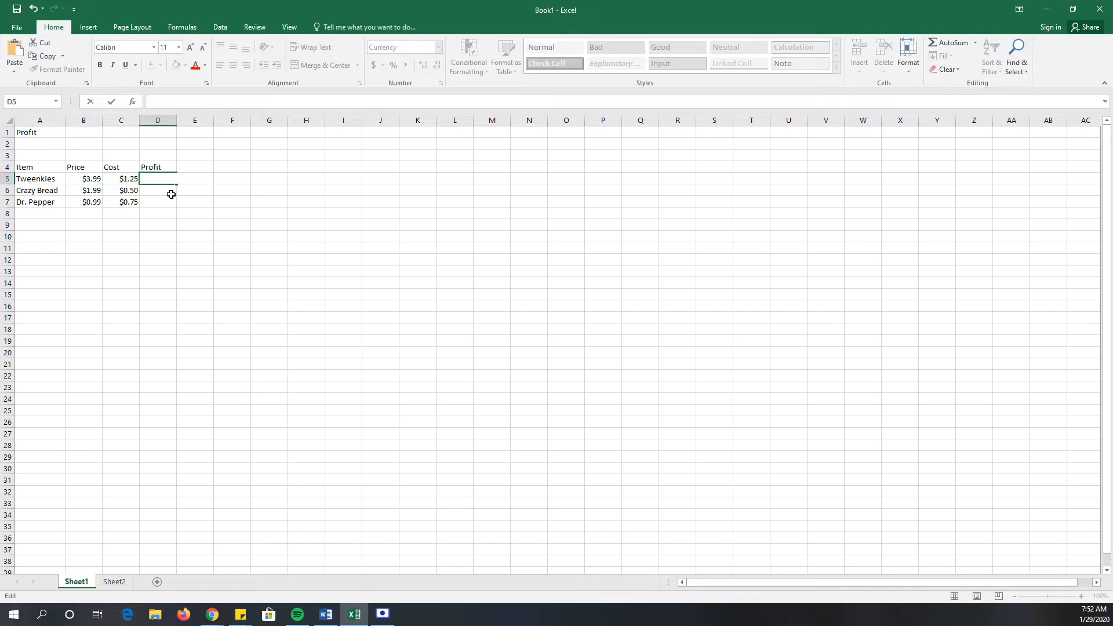
pyautogui.write('=')
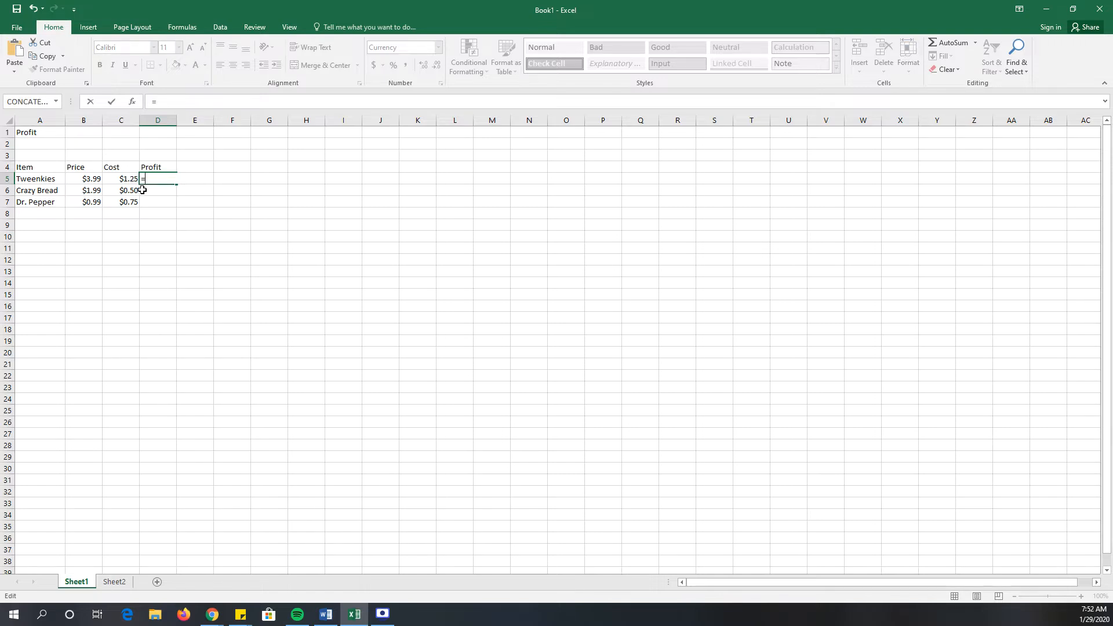
pyautogui.click(93, 179)
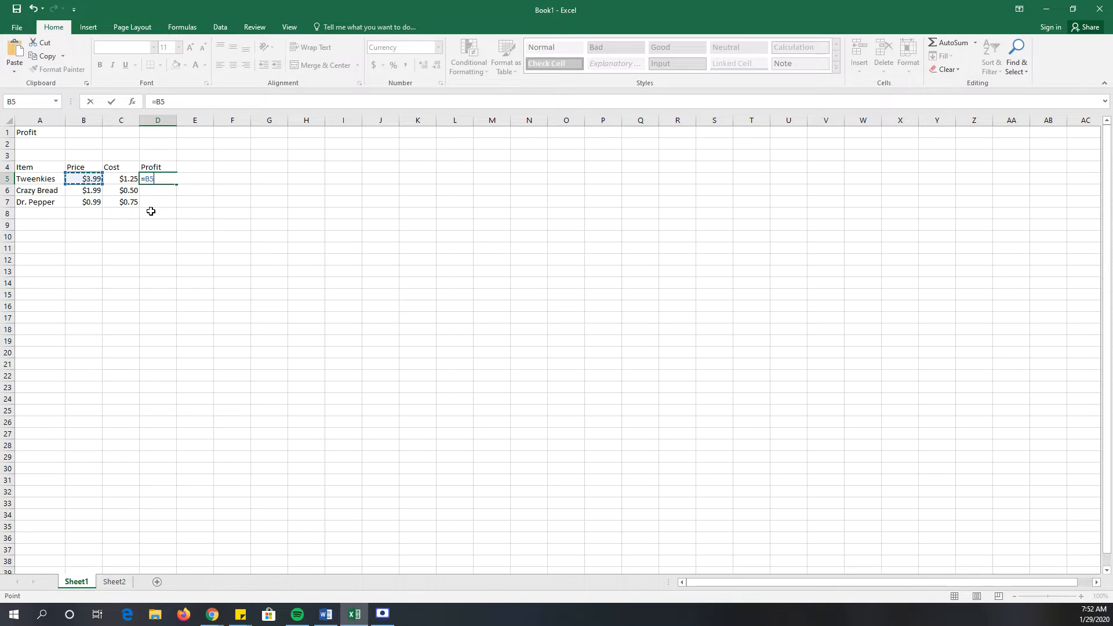
pyautogui.write('-')
pyautogui.click(126, 180)
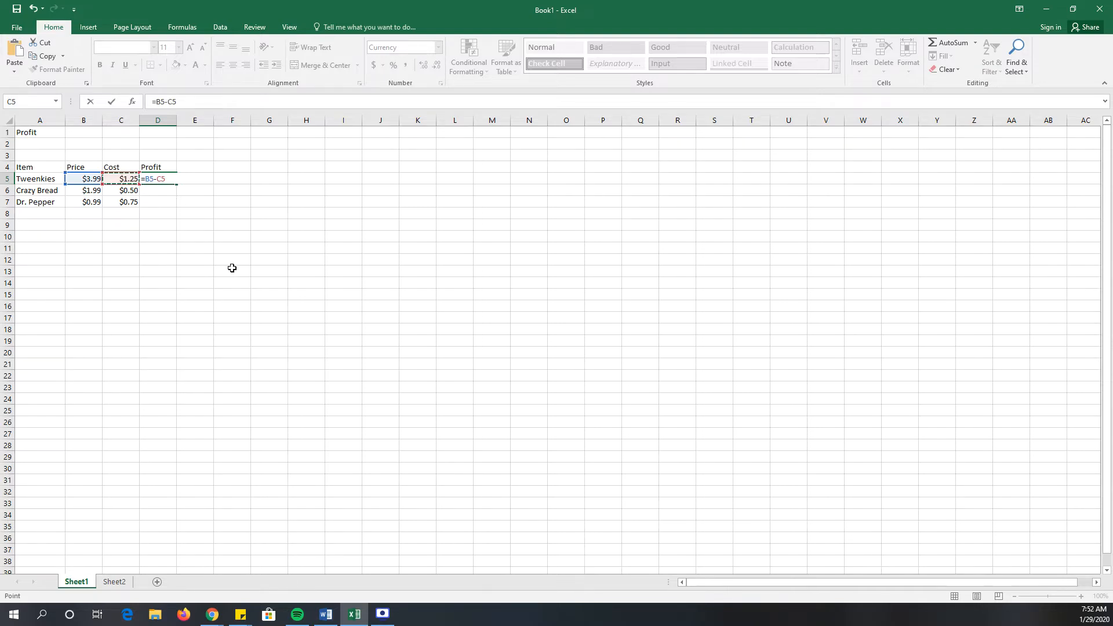
pyautogui.press('Return')
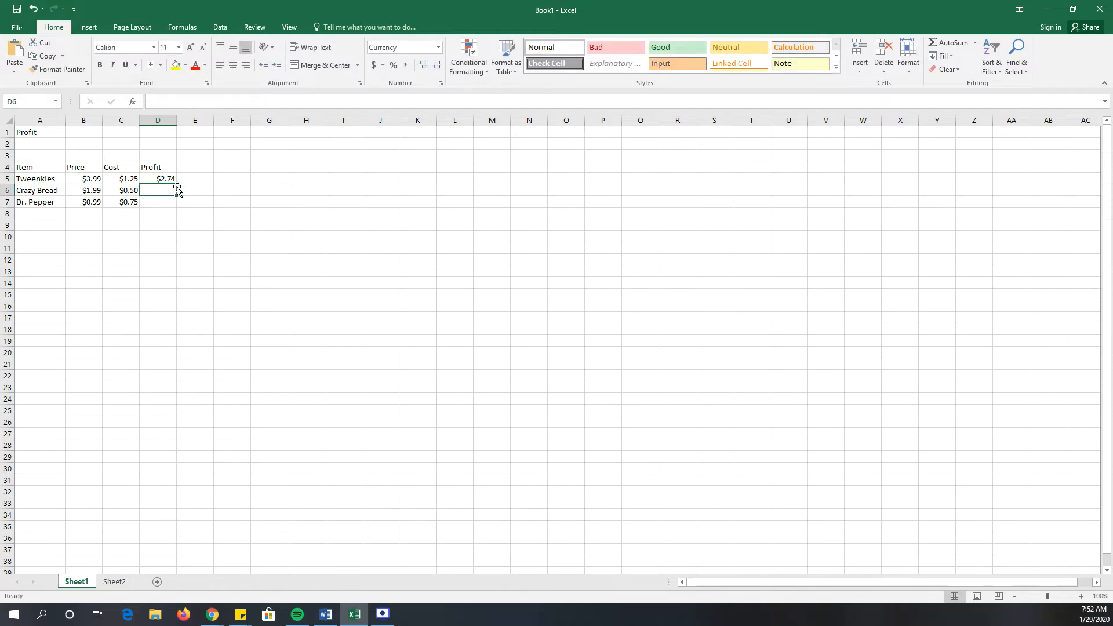
# Set the Tweenkies price in cell B5 back to 2.99.
pyautogui.click(92, 180)
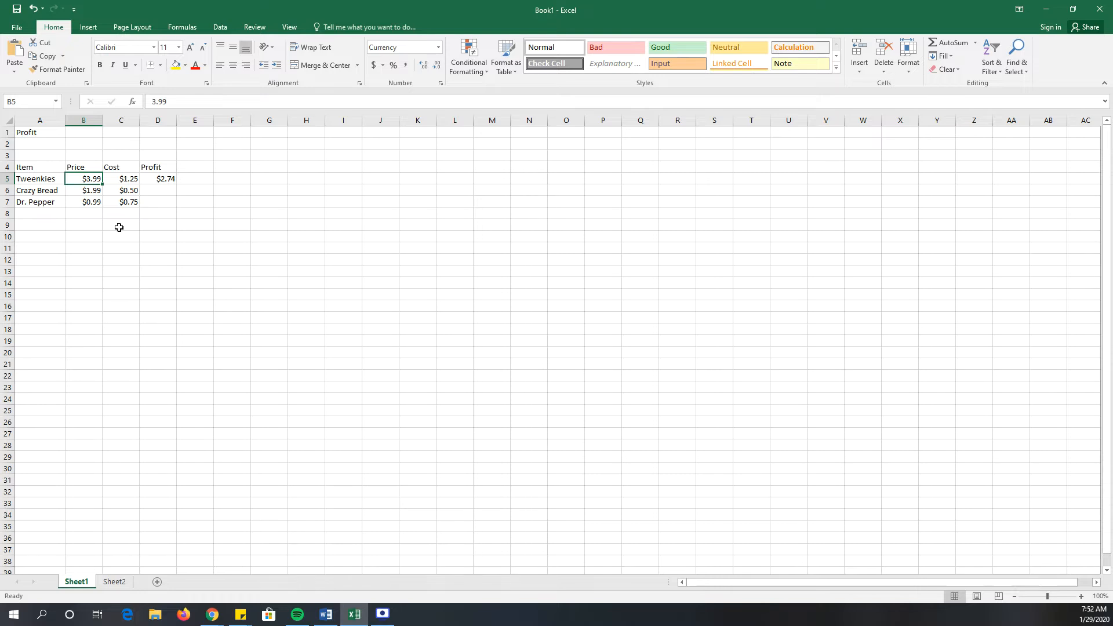
pyautogui.write('2.')
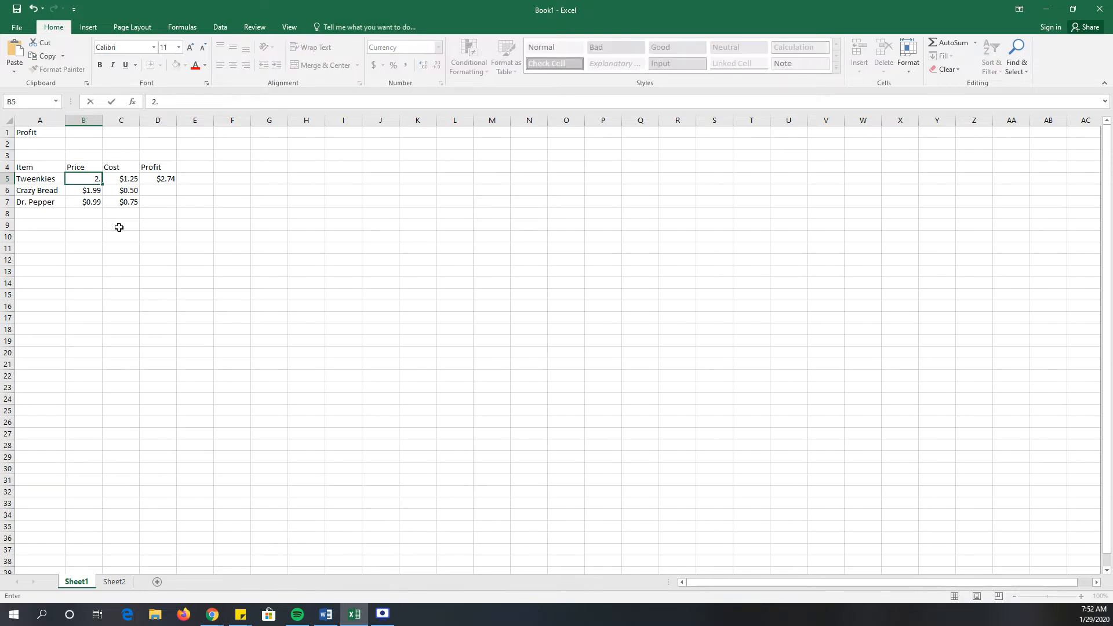
pyautogui.write('99')
pyautogui.click(135, 212)
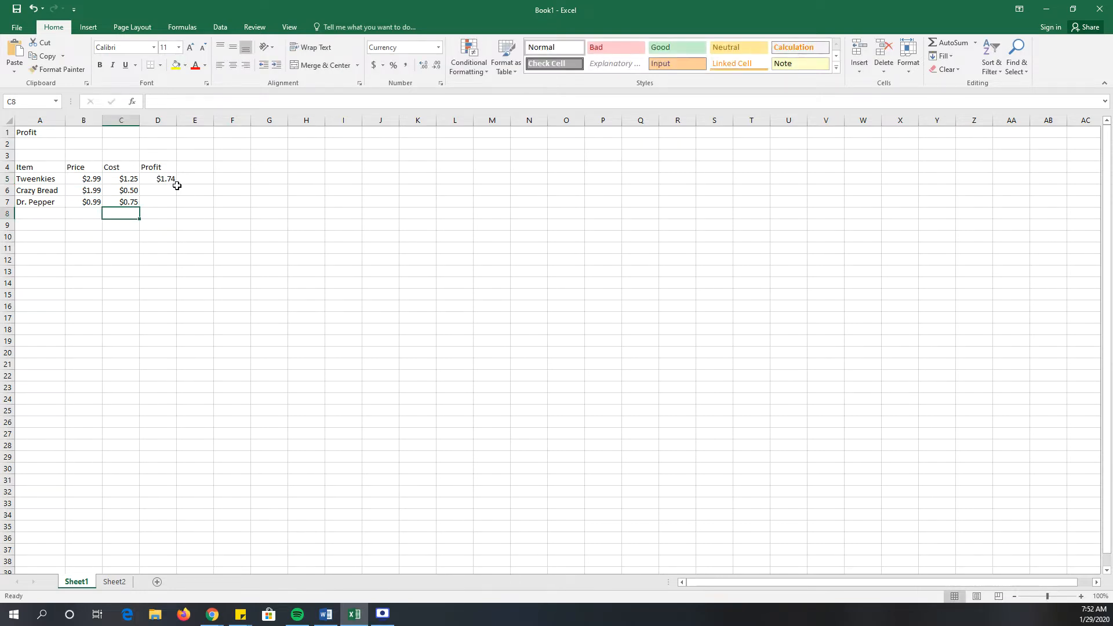
# Fill the profit formula from D5 down to D7 and check the formula in each profit cell.
pyautogui.click(167, 181)
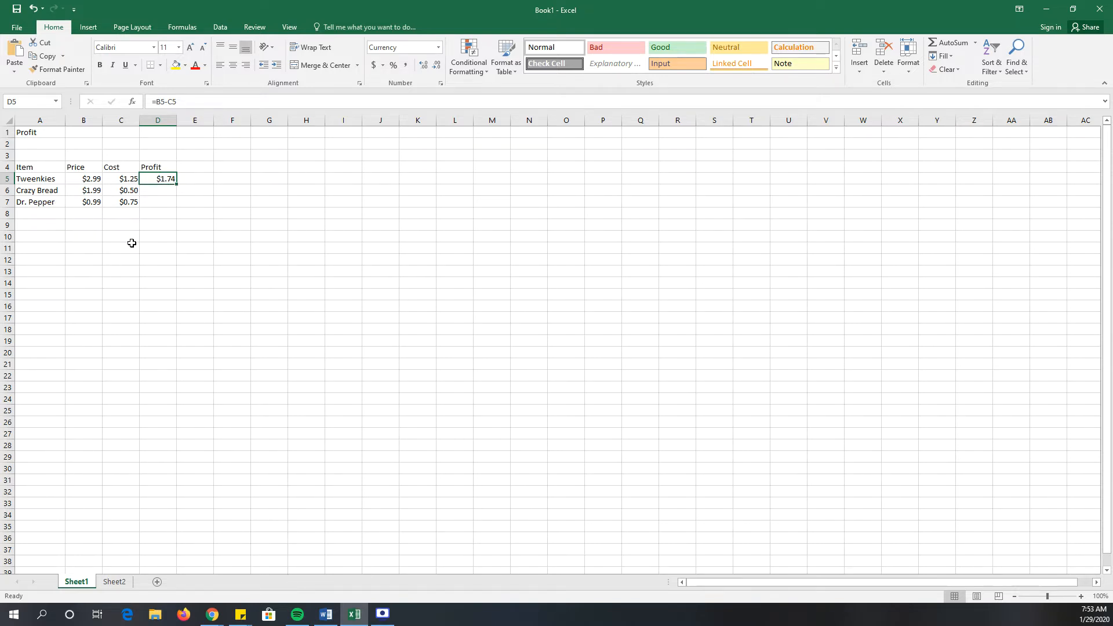
pyautogui.moveTo(176, 184); pyautogui.dragTo(175, 208)
pyautogui.click(165, 181)
pyautogui.press('Down')
pyautogui.press('Down')
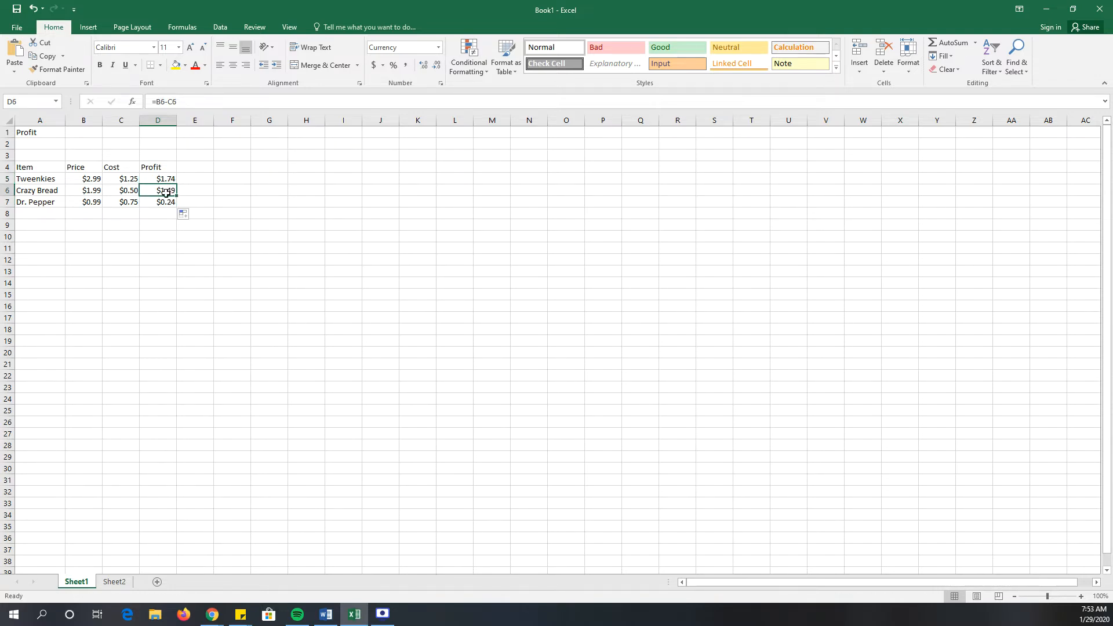
pyautogui.click(165, 181)
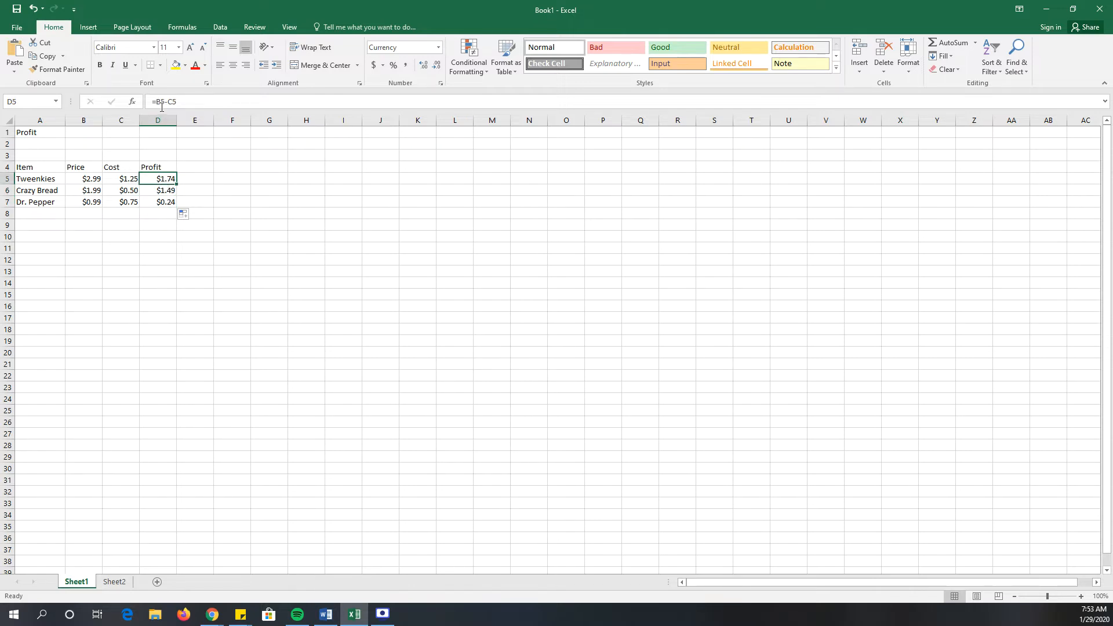
pyautogui.click(159, 190)
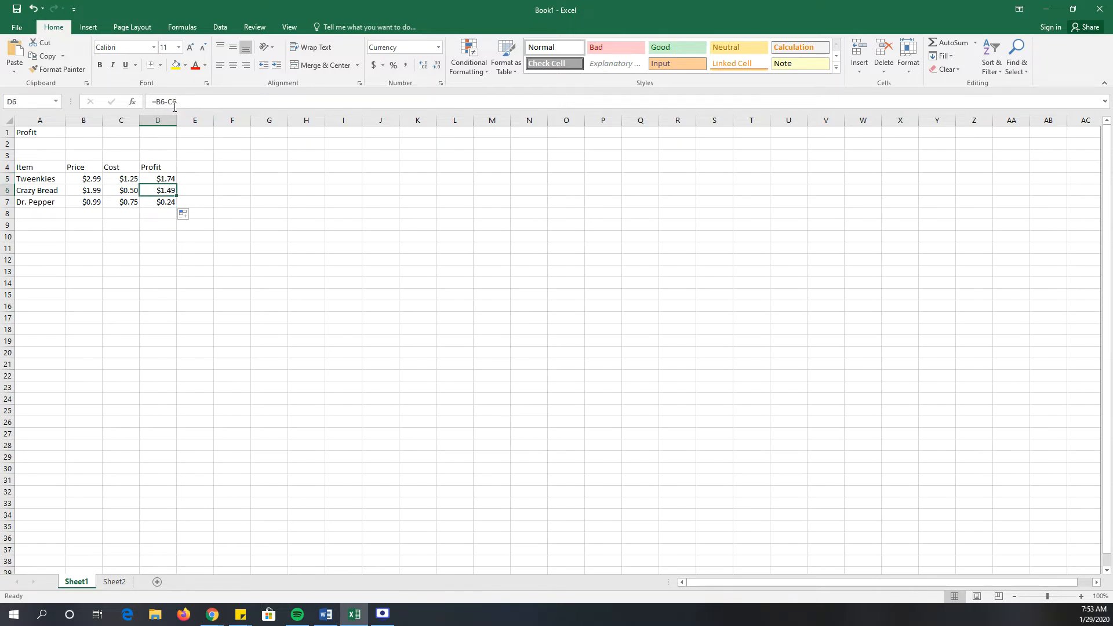
pyautogui.click(154, 202)
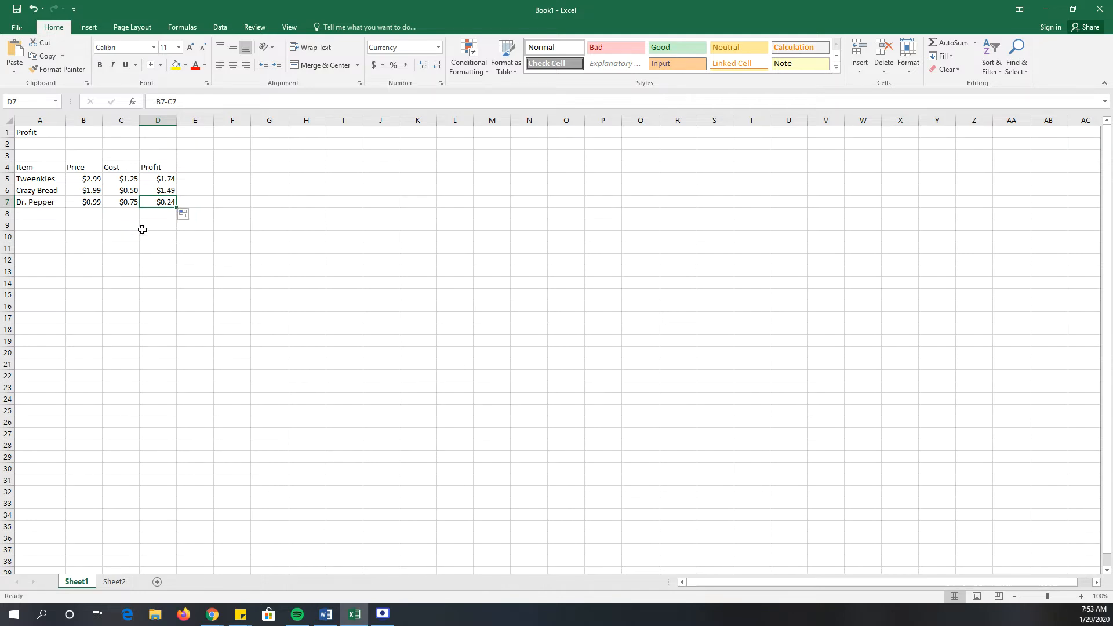
# Enter the month headings January in F4 and February in G4.
pyautogui.click(222, 169)
pyautogui.write('Jan')
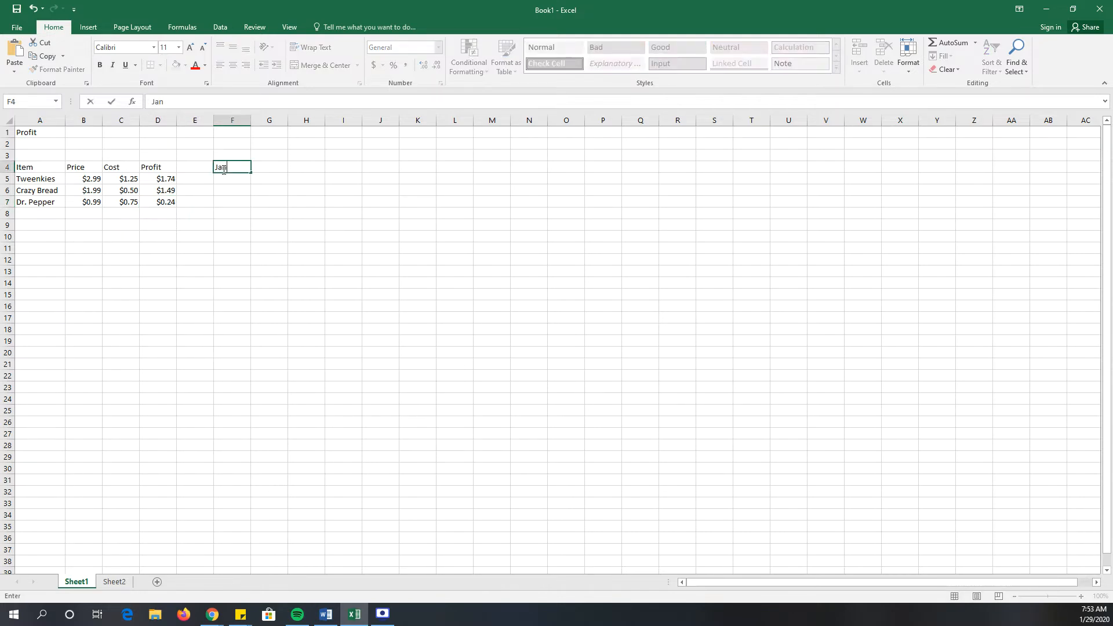
pyautogui.write('uary')
pyautogui.press('Tab')
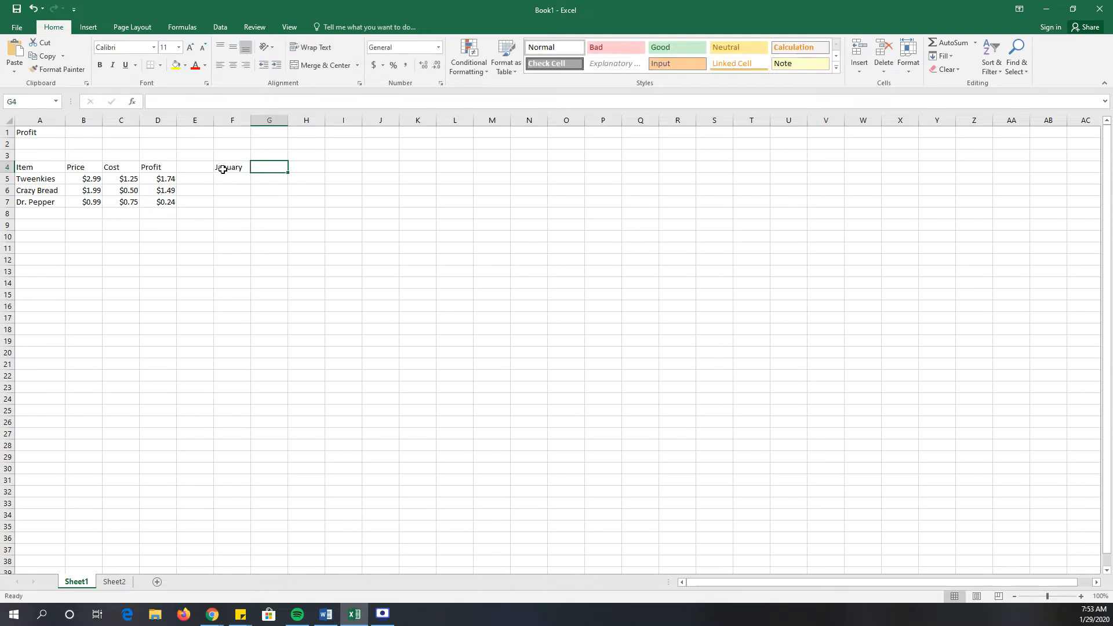
pyautogui.write('February')
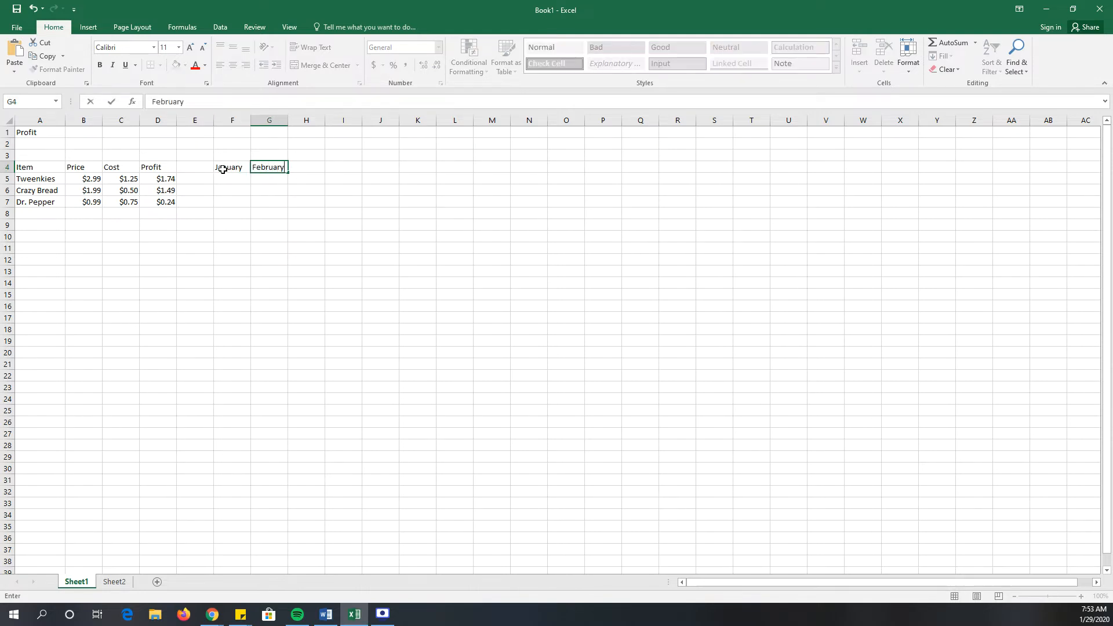
pyautogui.click(263, 248)
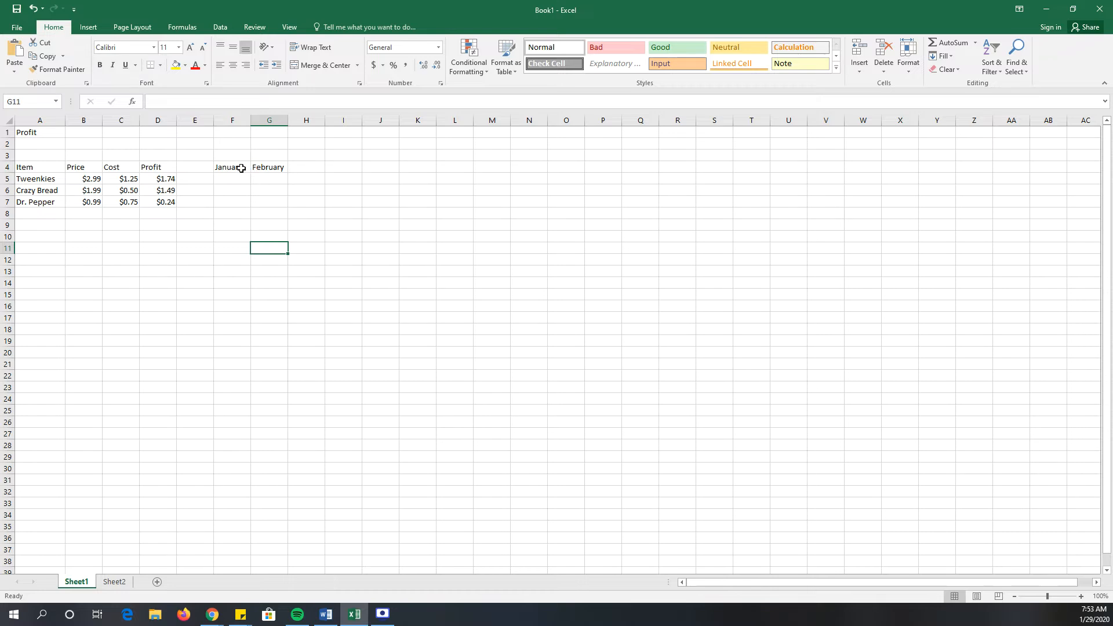
# Extend the January and February headings across row 4 through December in Q4, and switch to Sheet2.
pyautogui.moveTo(241, 168); pyautogui.dragTo(258, 167)
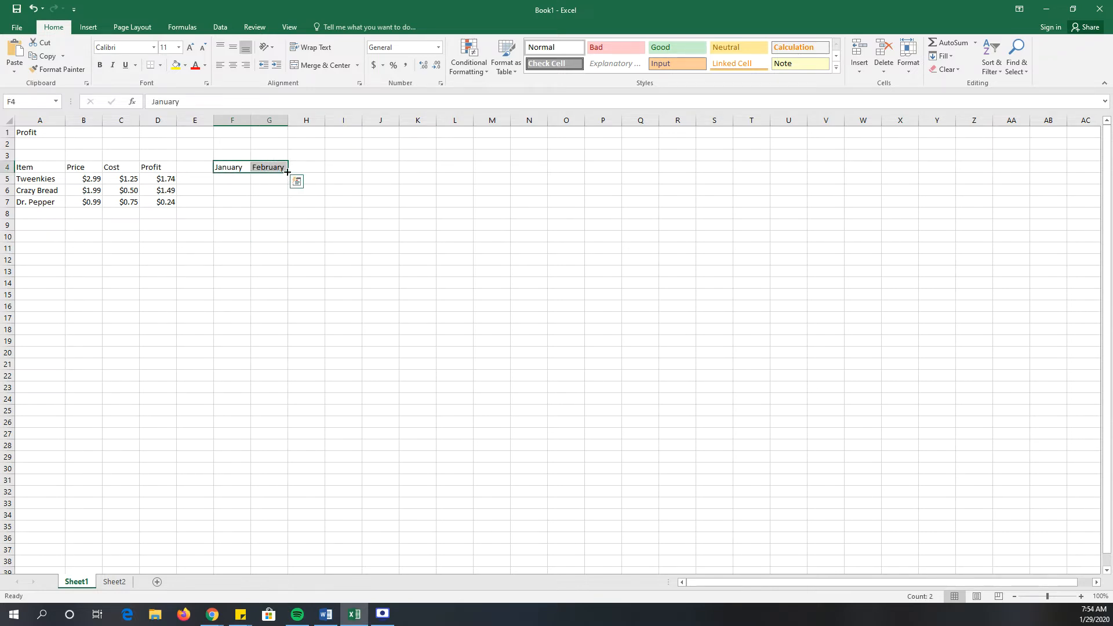
pyautogui.moveTo(288, 172); pyautogui.dragTo(652, 170)
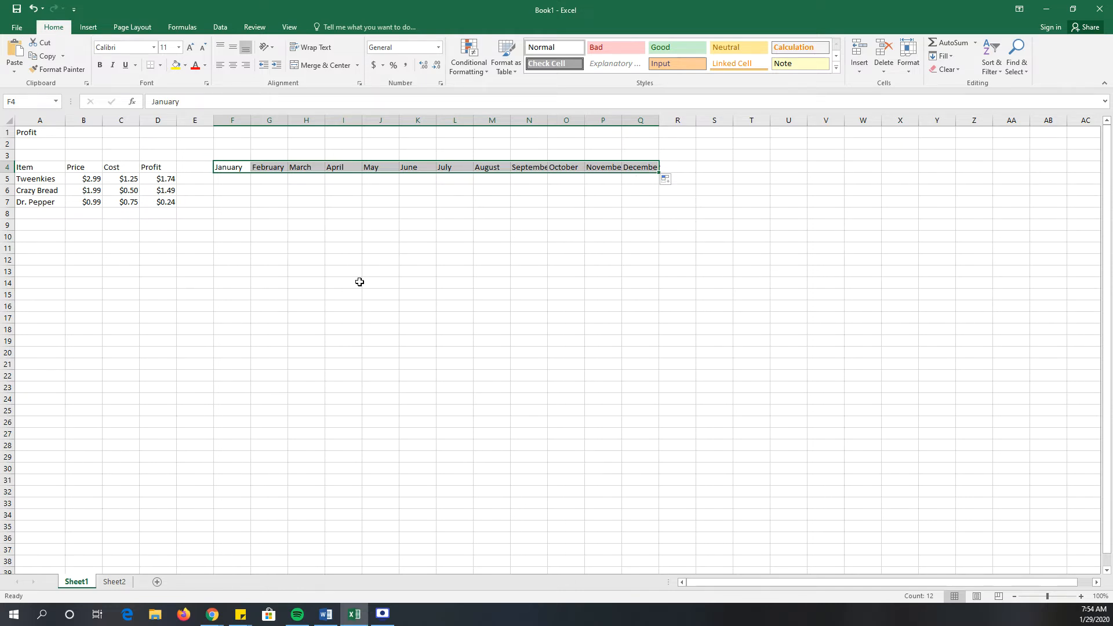
pyautogui.click(203, 314)
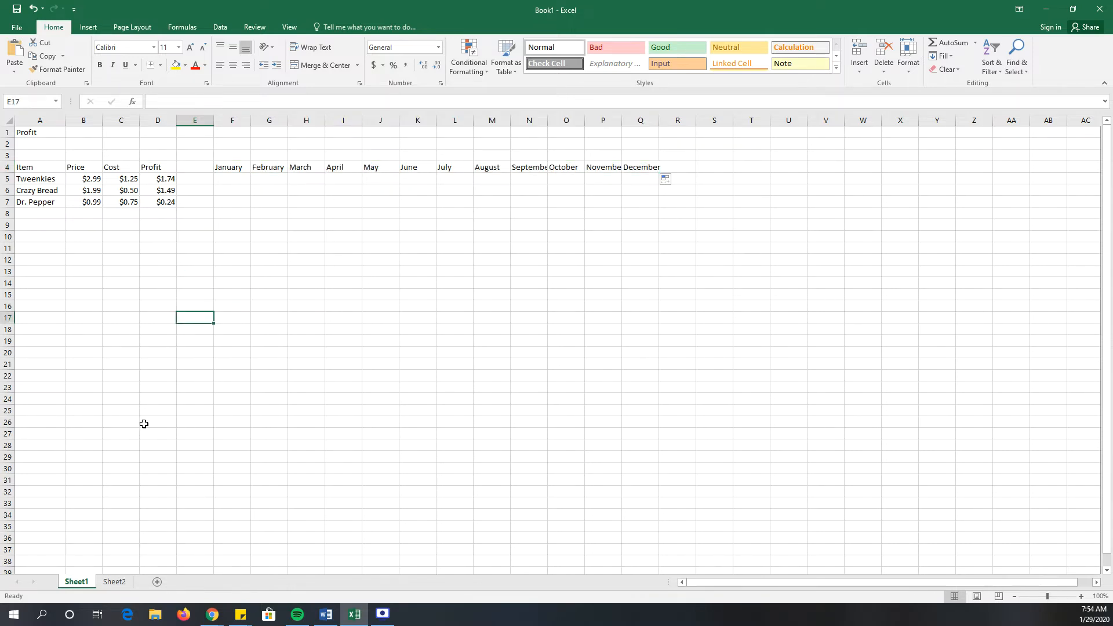
pyautogui.click(114, 581)
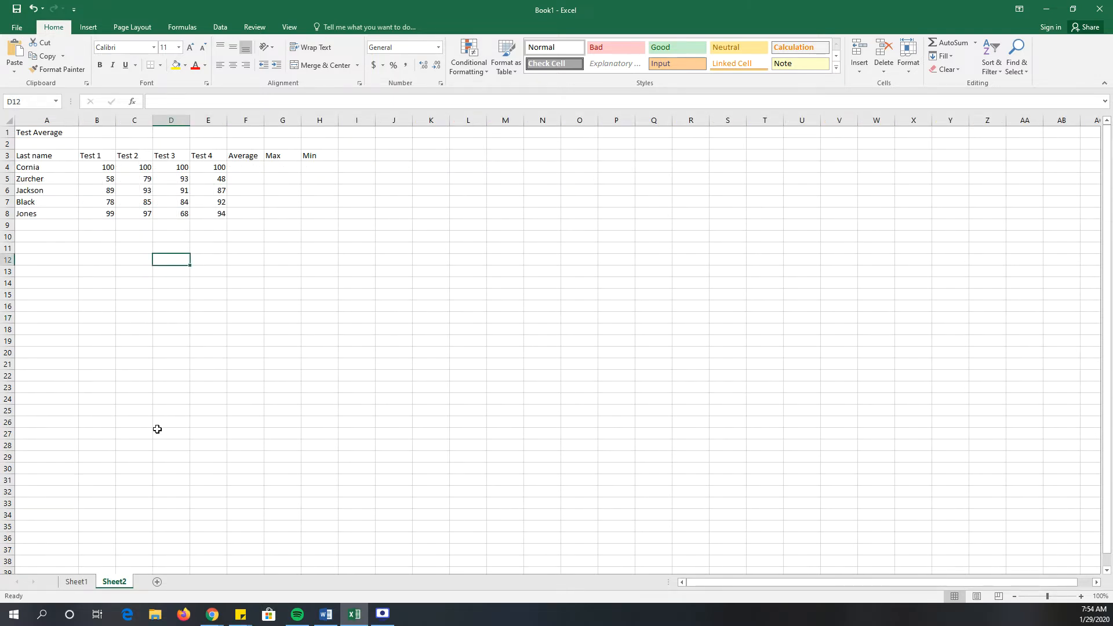
# Calculate the first student's test average in F4 with the formula =(B4+C4+D4+E4)/4.
pyautogui.click(246, 170)
pyautogui.write('=')
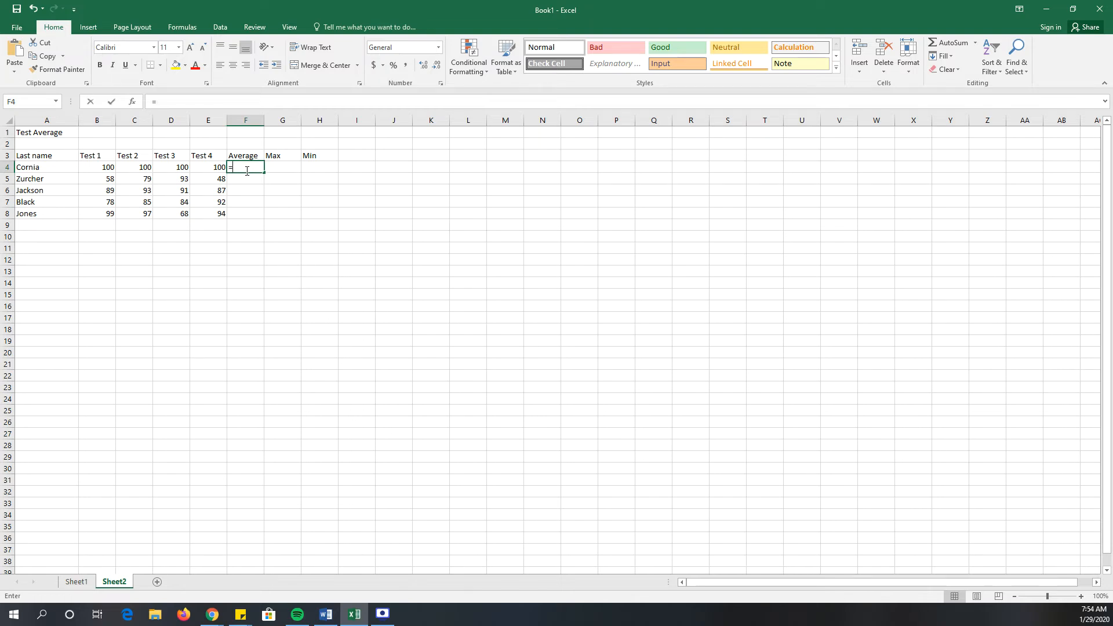
pyautogui.write('(')
pyautogui.click(108, 169)
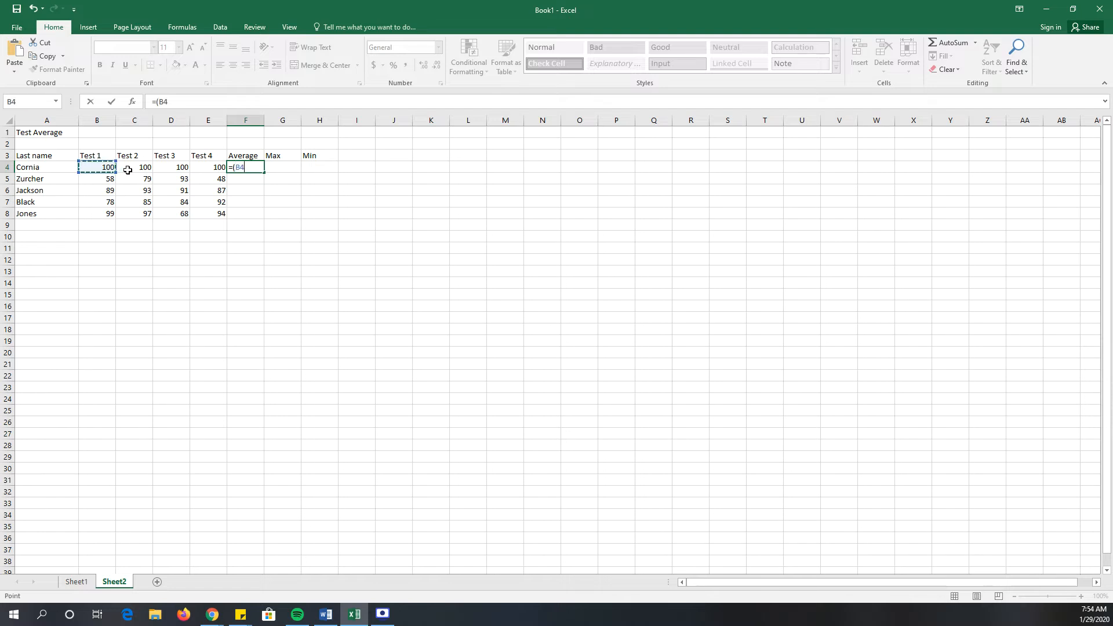
pyautogui.write('+')
pyautogui.click(134, 169)
pyautogui.write('+')
pyautogui.click(171, 168)
pyautogui.write('+')
pyautogui.click(205, 168)
pyautogui.write(')')
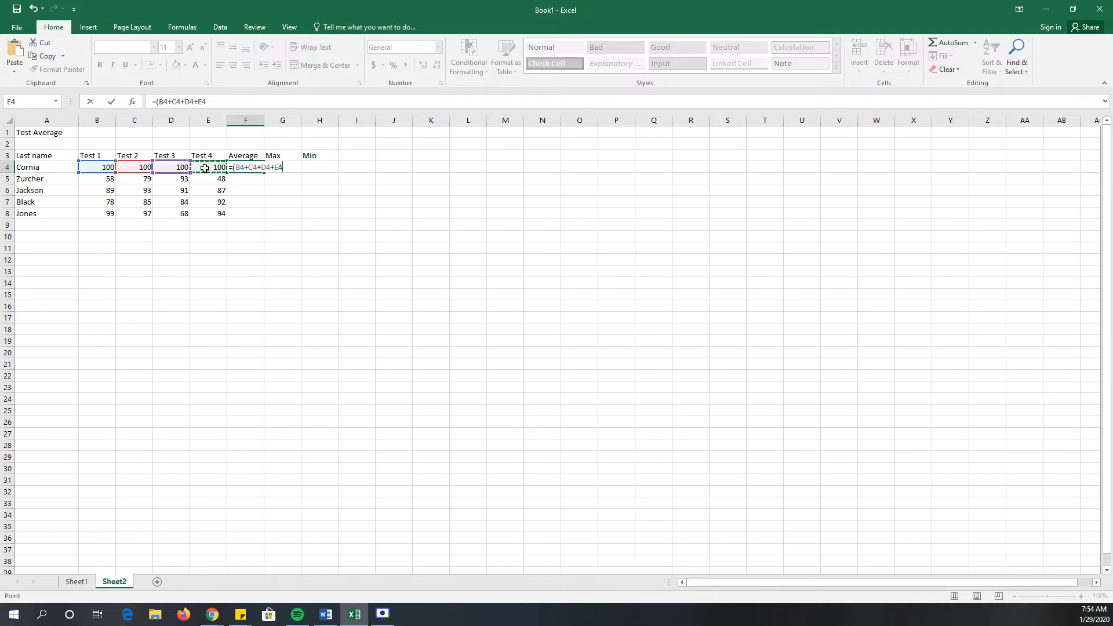
pyautogui.write('/4')
pyautogui.press('Return')
# Replace the average formula in F4 with =AVERAGE(B4:E4) and fill it down to F8.
pyautogui.click(254, 165)
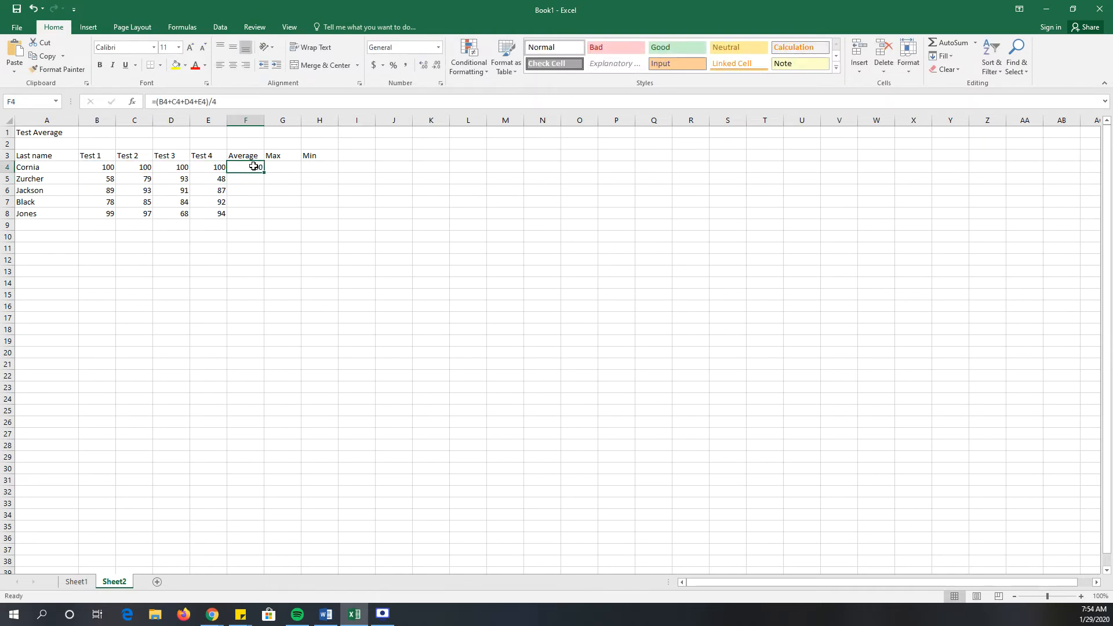
pyautogui.press('Delete')
pyautogui.click(976, 44)
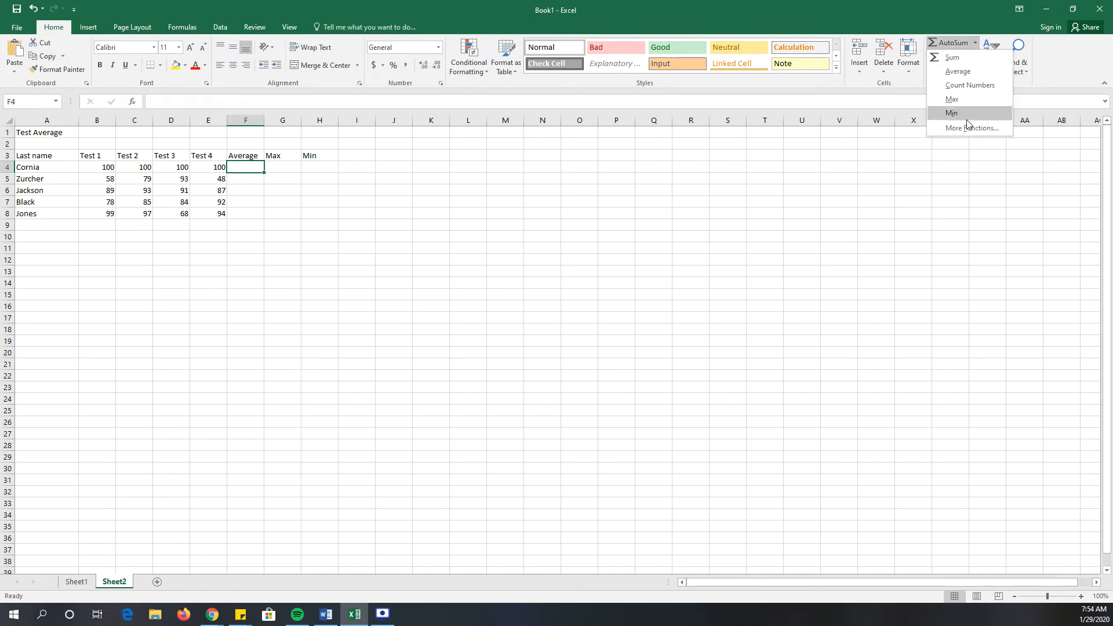
pyautogui.click(958, 70)
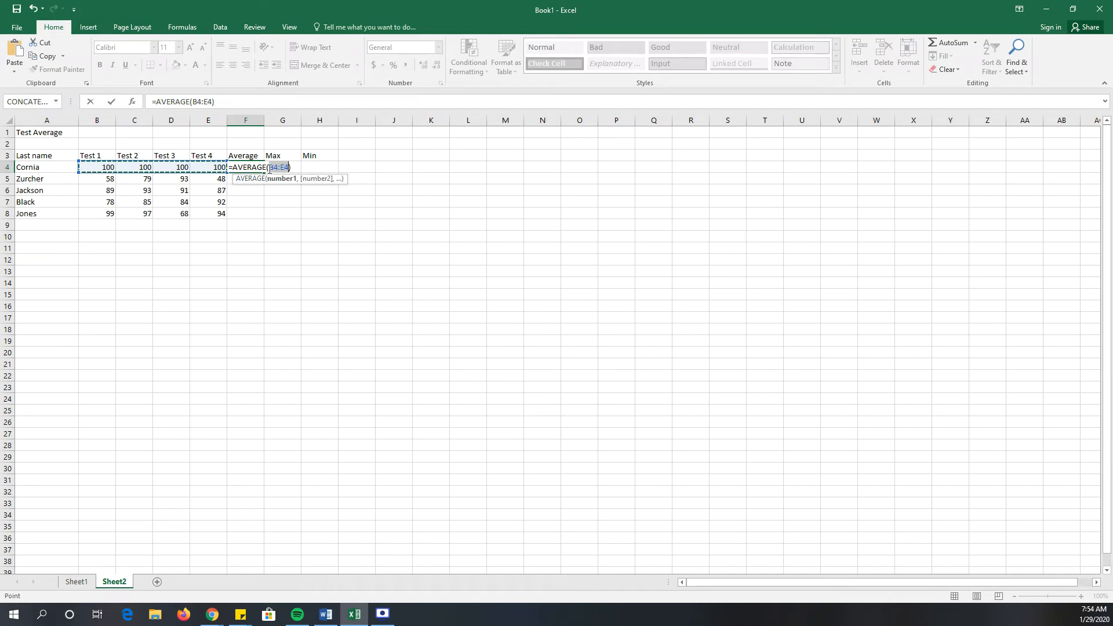
pyautogui.moveTo(270, 169); pyautogui.dragTo(289, 169)
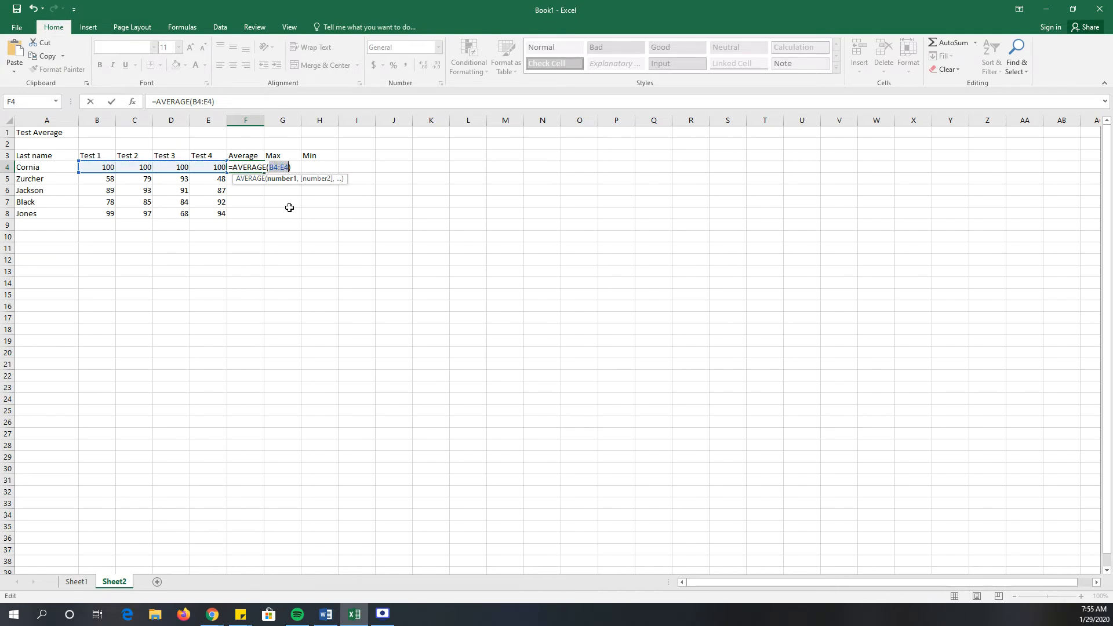
pyautogui.moveTo(112, 168); pyautogui.dragTo(214, 169)
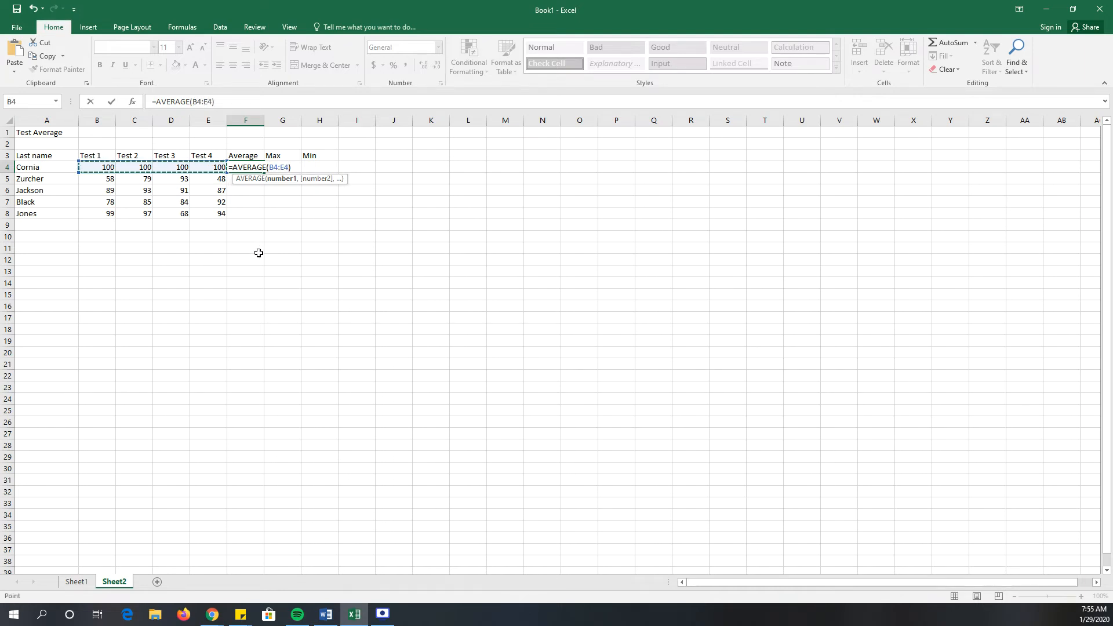
pyautogui.press('Return')
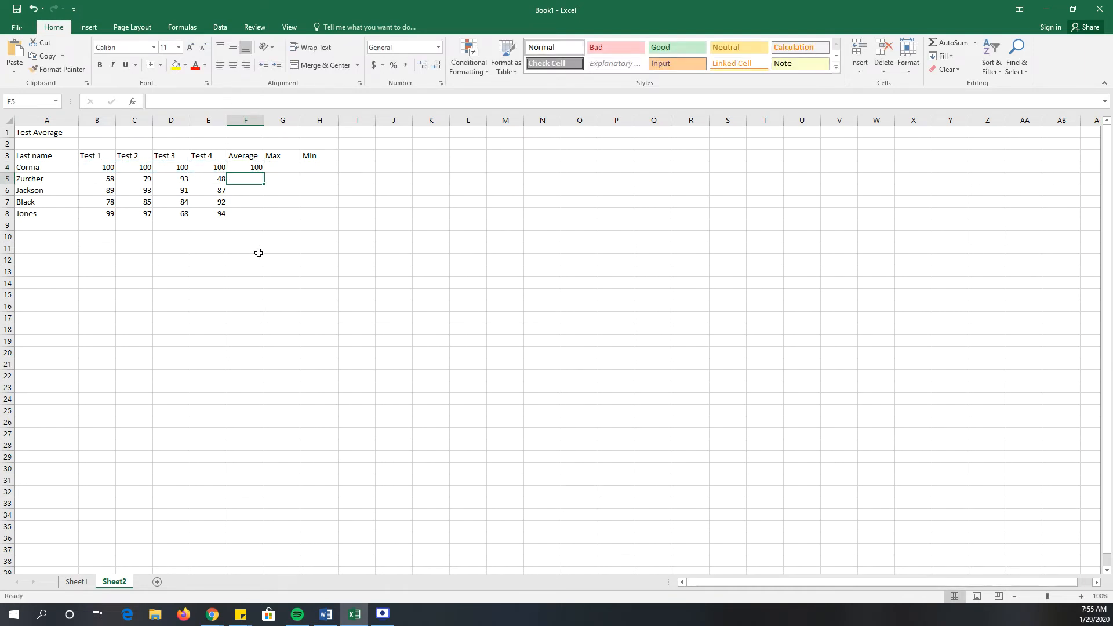
pyautogui.click(259, 166)
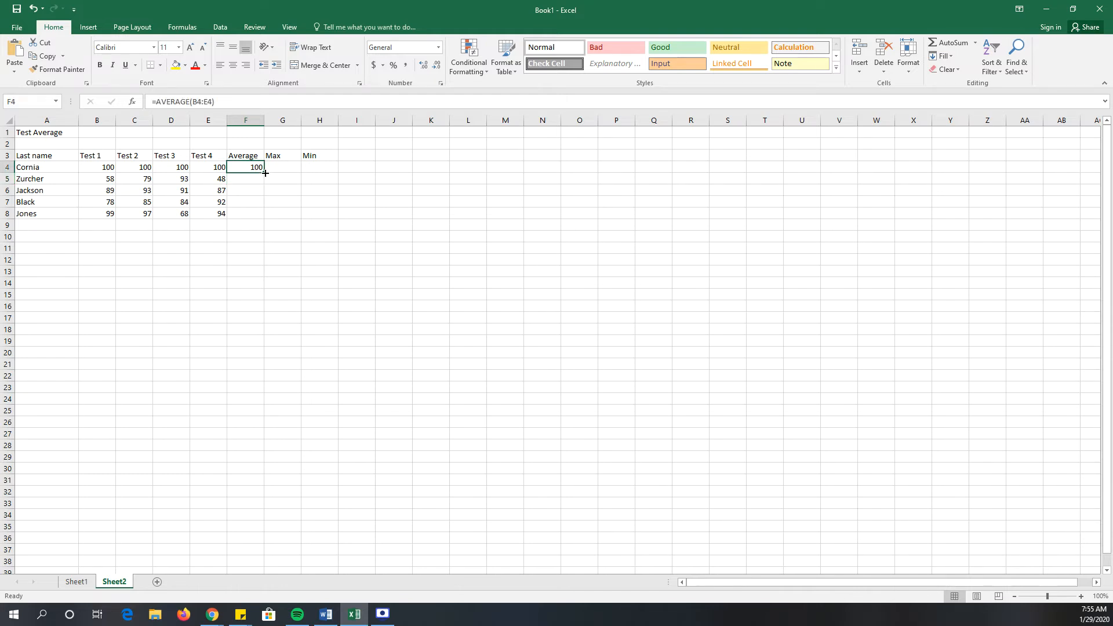
pyautogui.moveTo(265, 173); pyautogui.dragTo(261, 229)
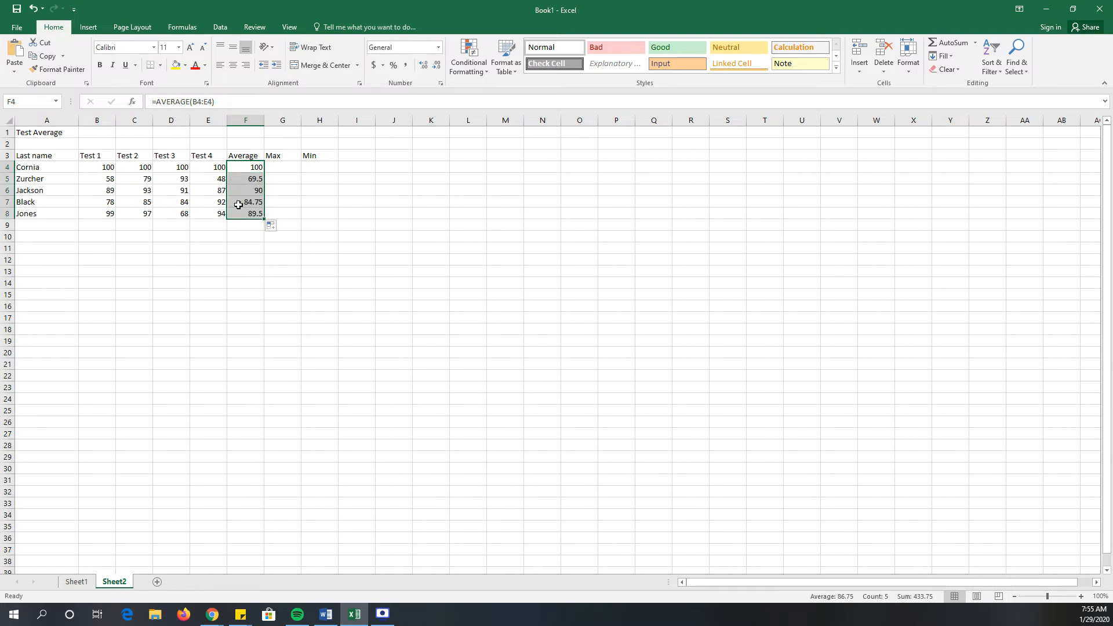
# Insert the MAX function in G4 and remove its suggested argument range.
pyautogui.click(282, 169)
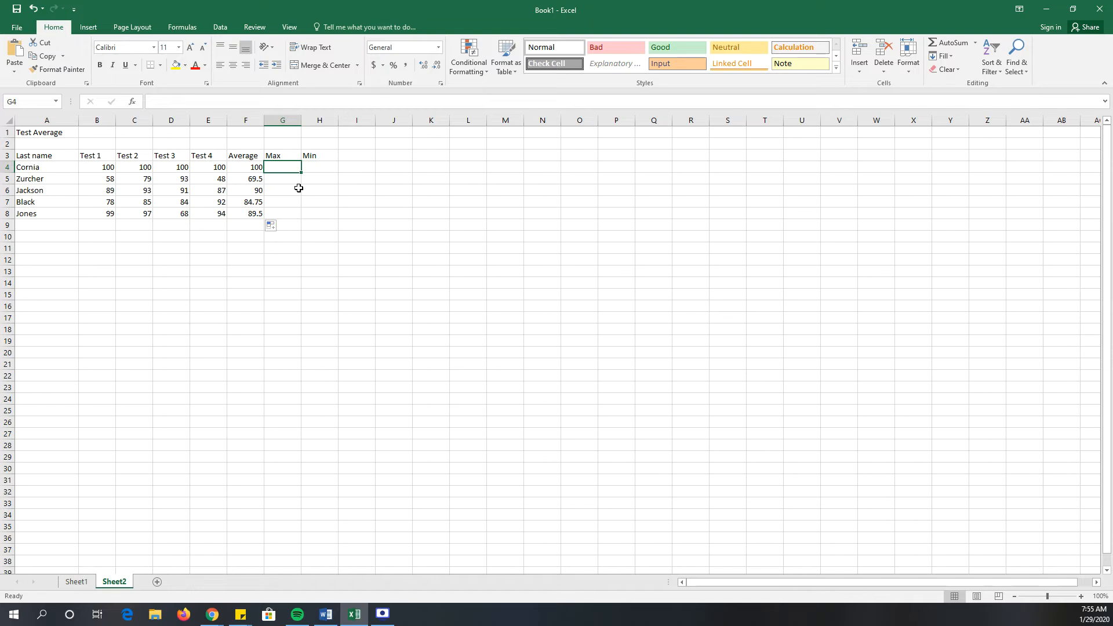
pyautogui.click(977, 44)
pyautogui.click(952, 99)
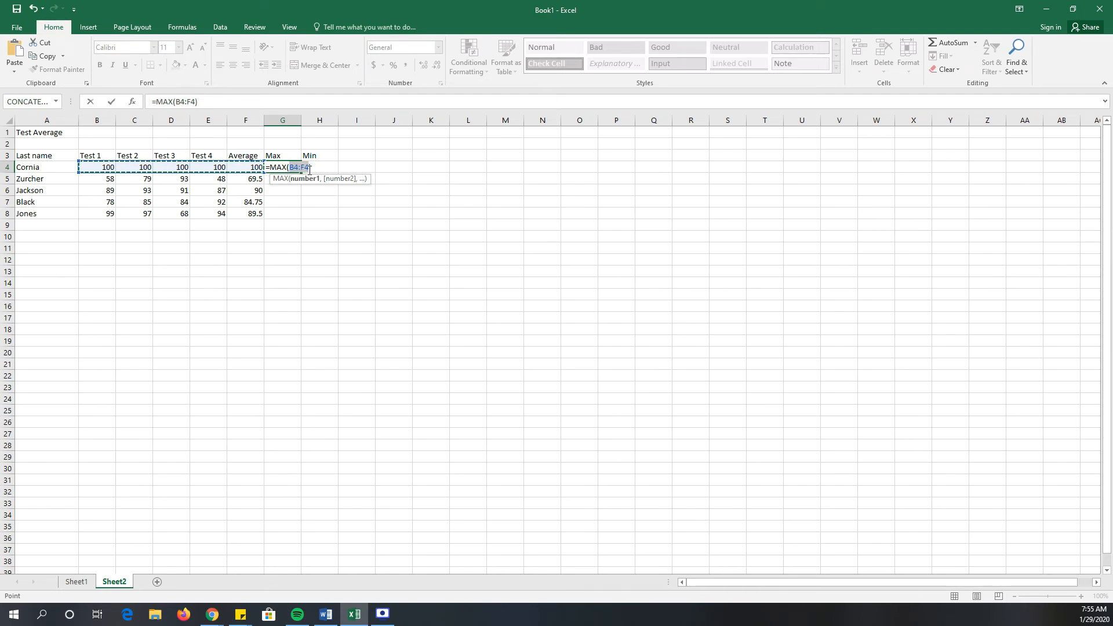
pyautogui.press('BackSpace')
pyautogui.press('BackSpace')
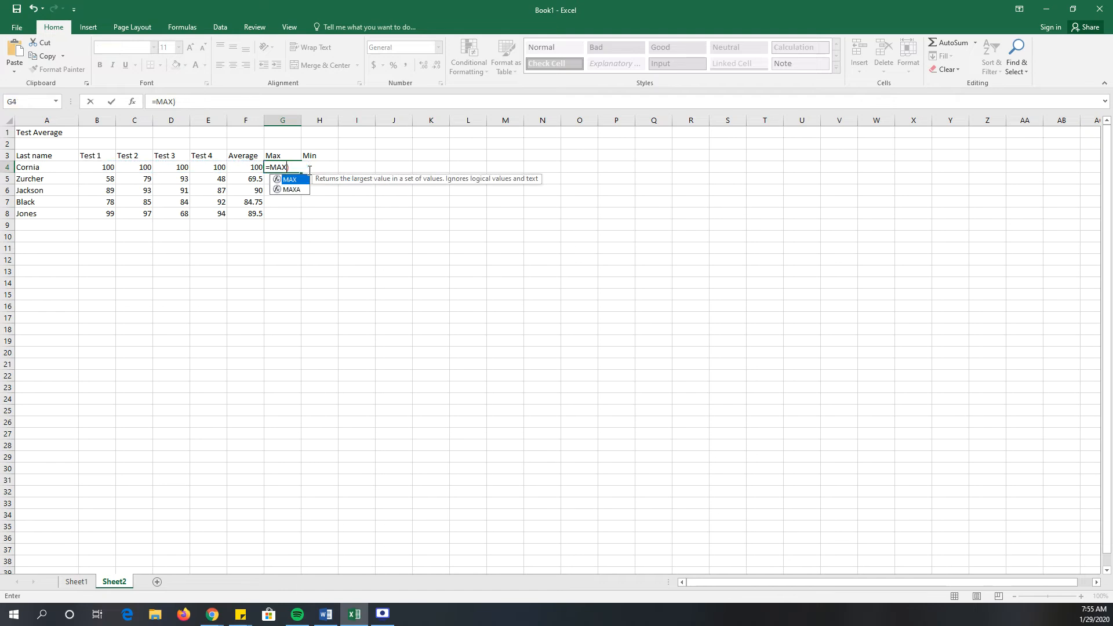
pyautogui.write('E')
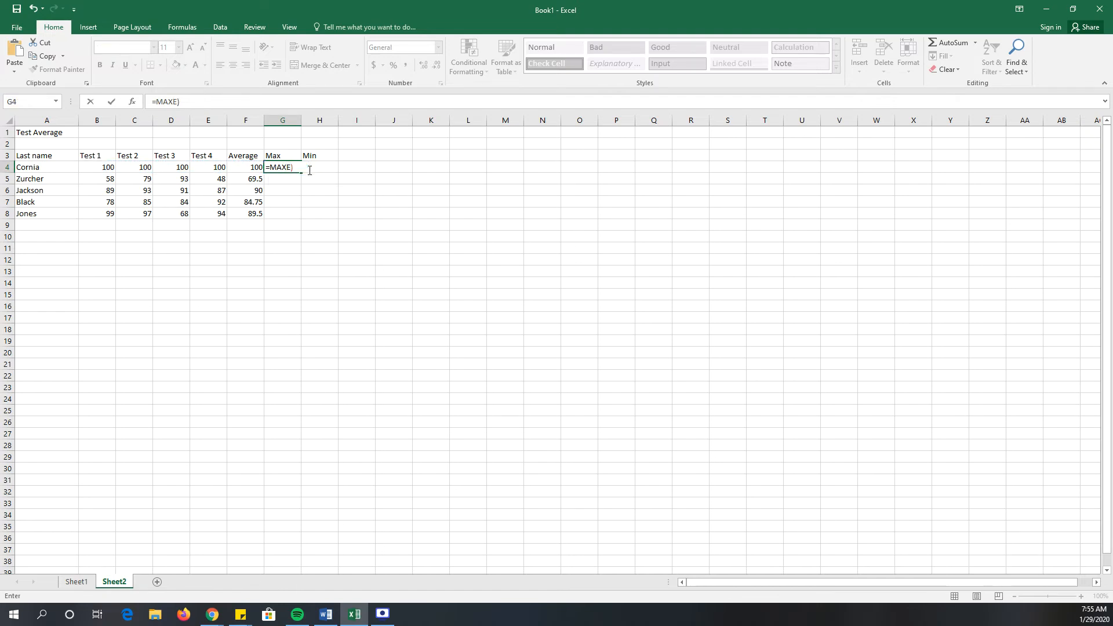
pyautogui.write('4')
pyautogui.press('BackSpace')
pyautogui.press('BackSpace')
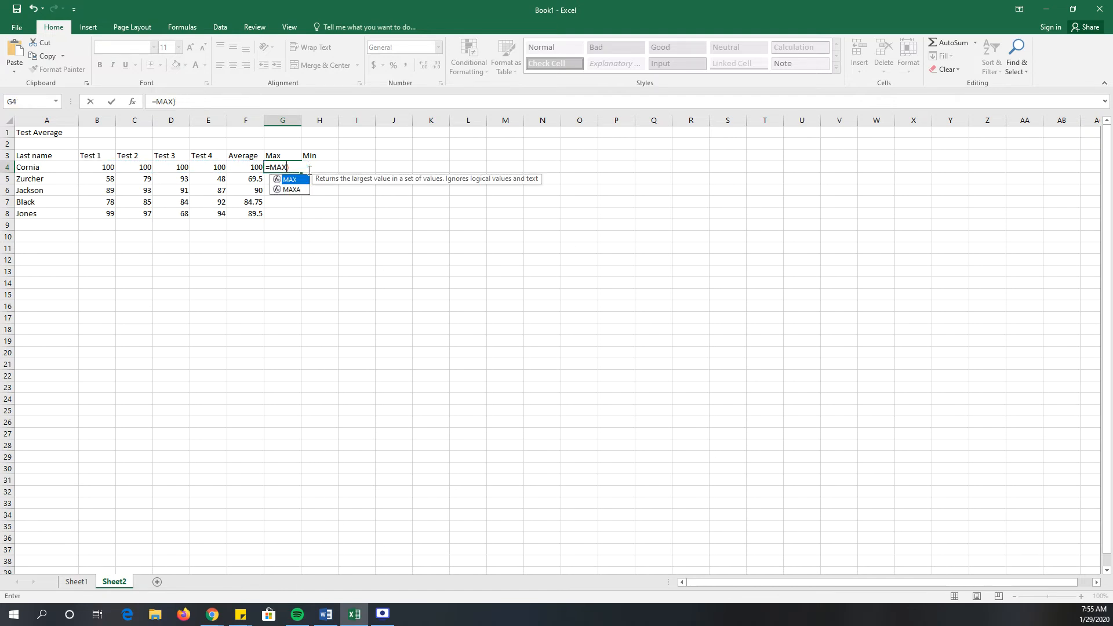
# Complete the MAX formula in G4 with the range B4:E4 and fill it down to G8.
pyautogui.doubleClick(291, 180)
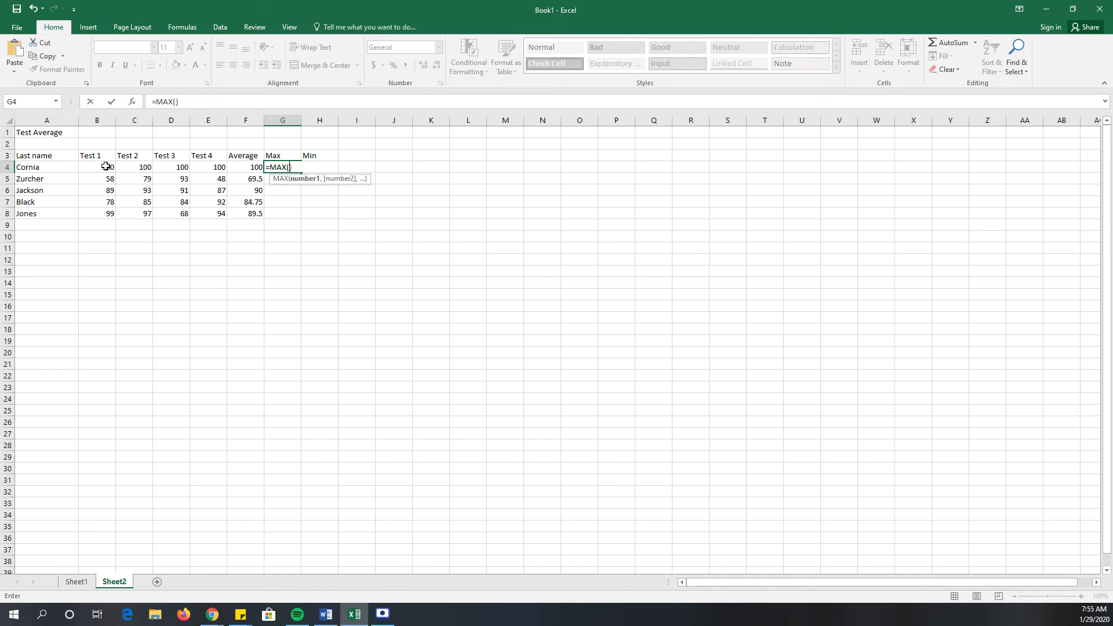
pyautogui.moveTo(107, 166); pyautogui.dragTo(200, 169)
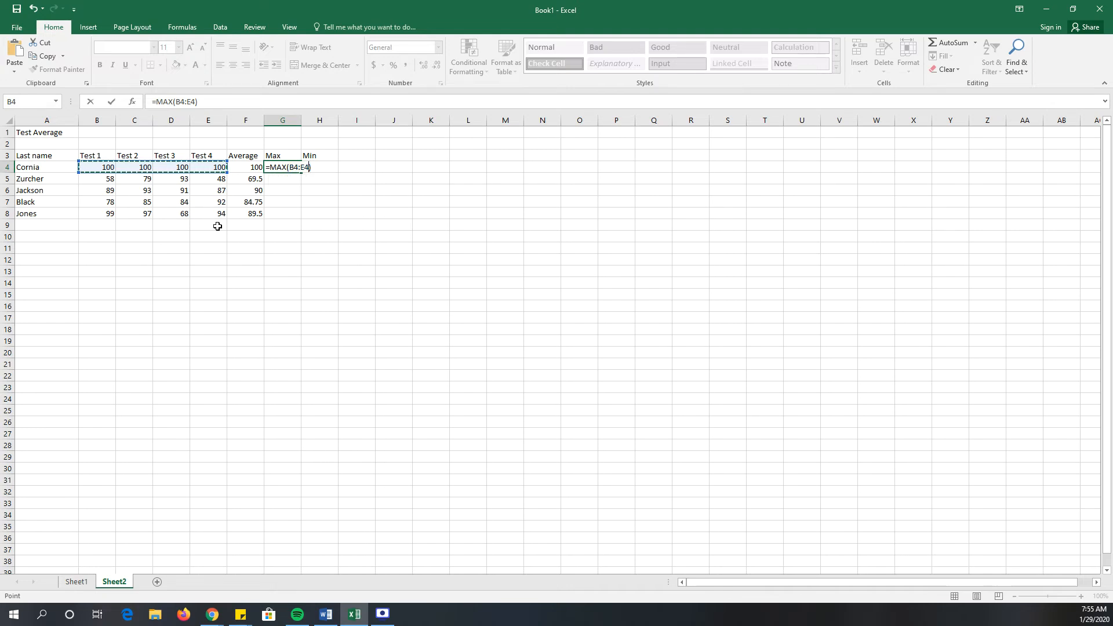
pyautogui.press('Return')
pyautogui.click(290, 168)
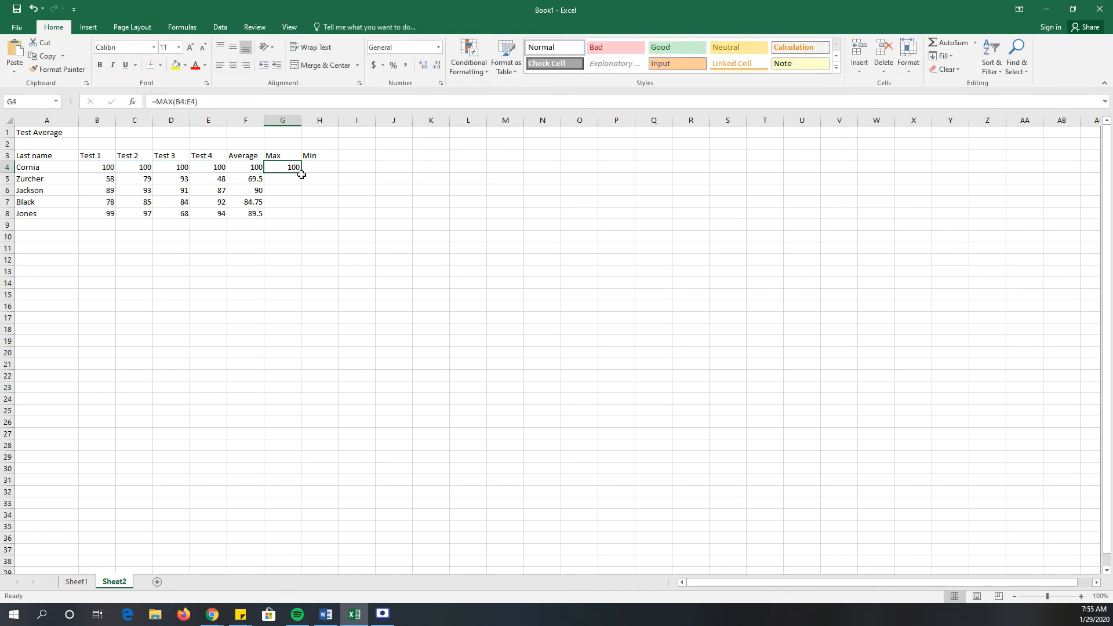
pyautogui.moveTo(301, 172); pyautogui.dragTo(301, 219)
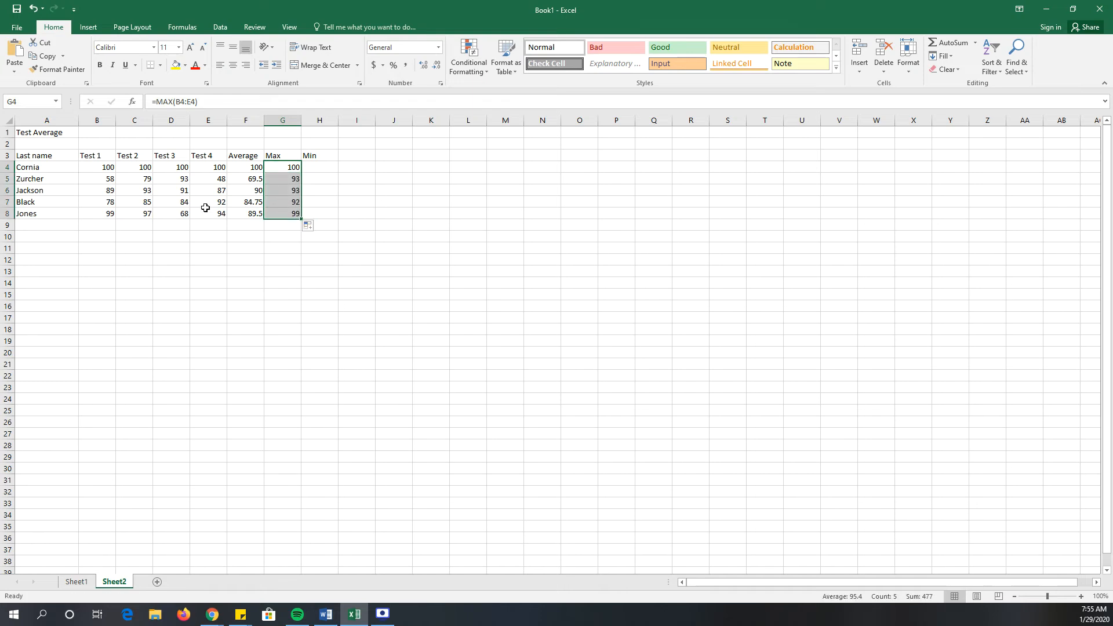
# Calculate the lowest test score in H4 with =MIN(B4:E4) and fill the formula down to H8.
pyautogui.click(316, 172)
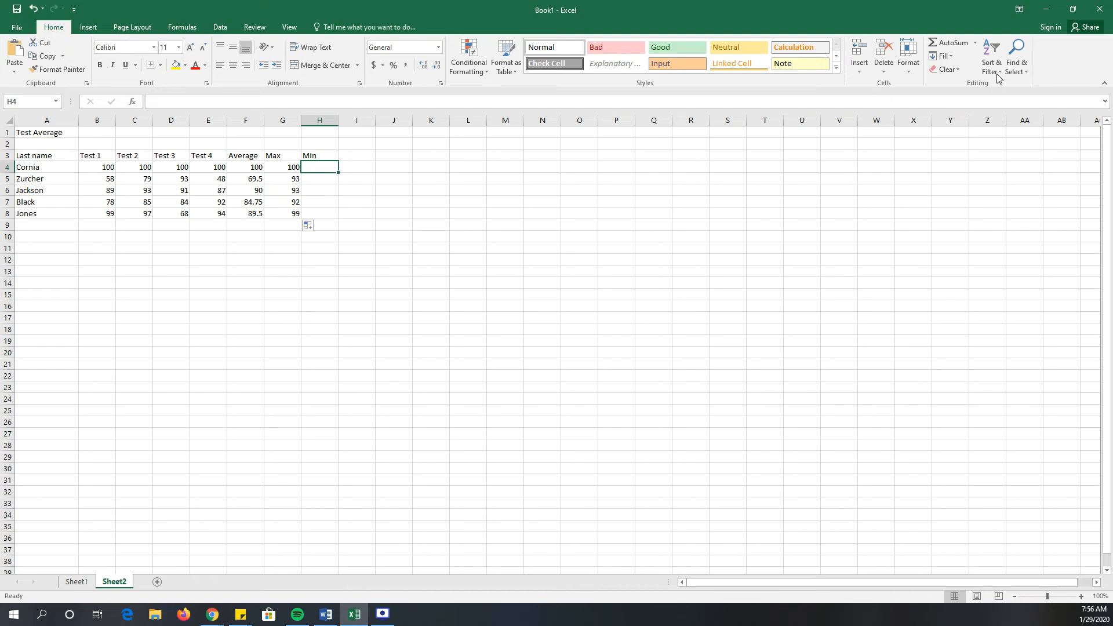
pyautogui.click(975, 43)
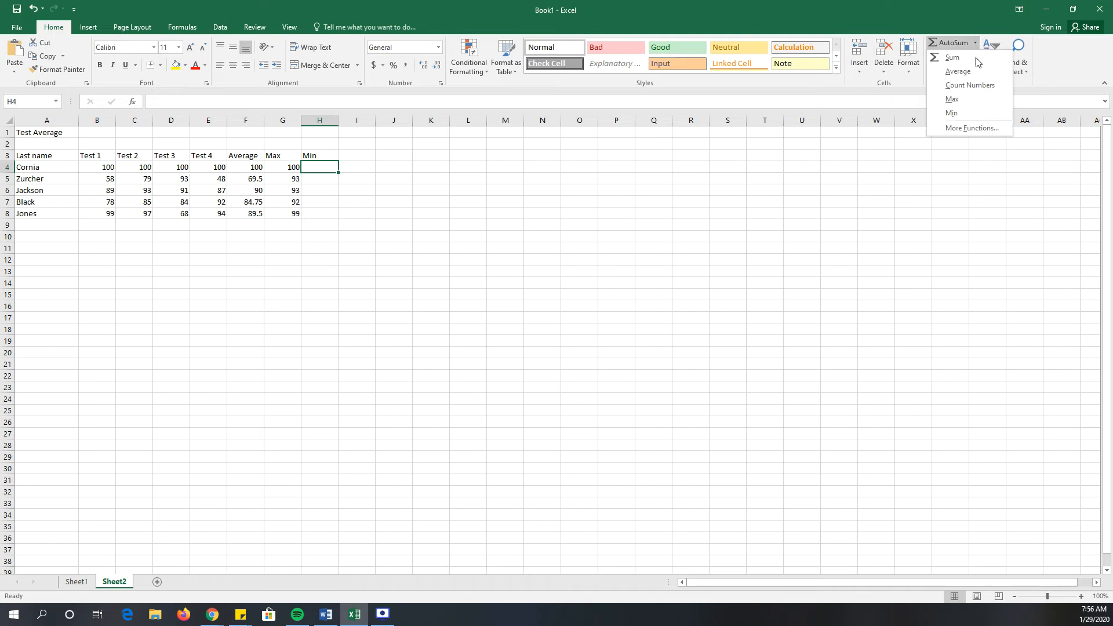
pyautogui.click(942, 114)
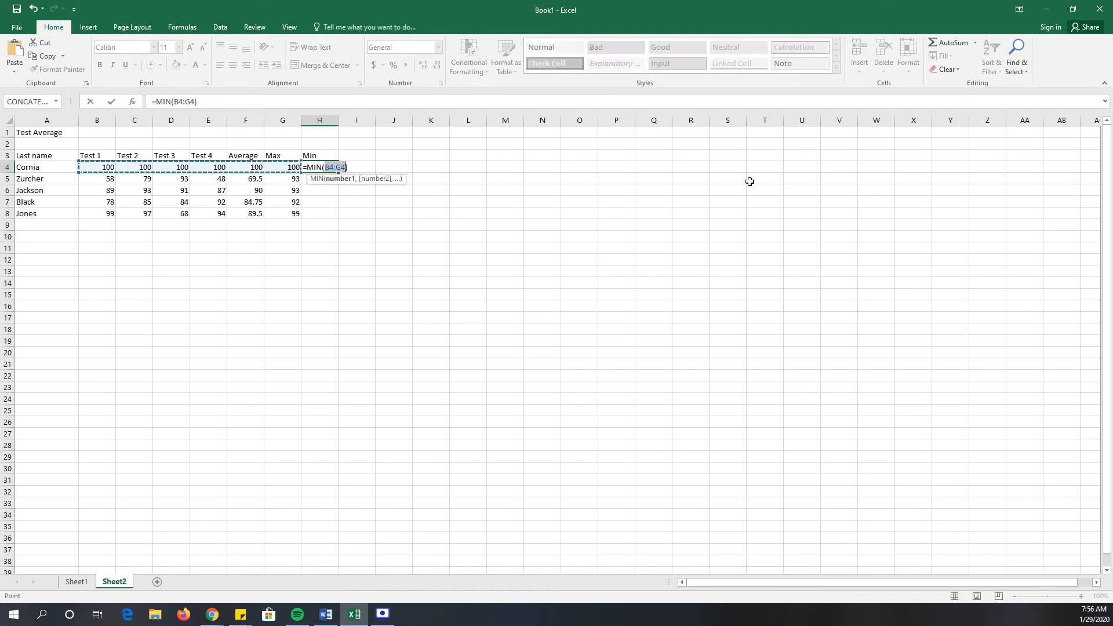
pyautogui.click(338, 168)
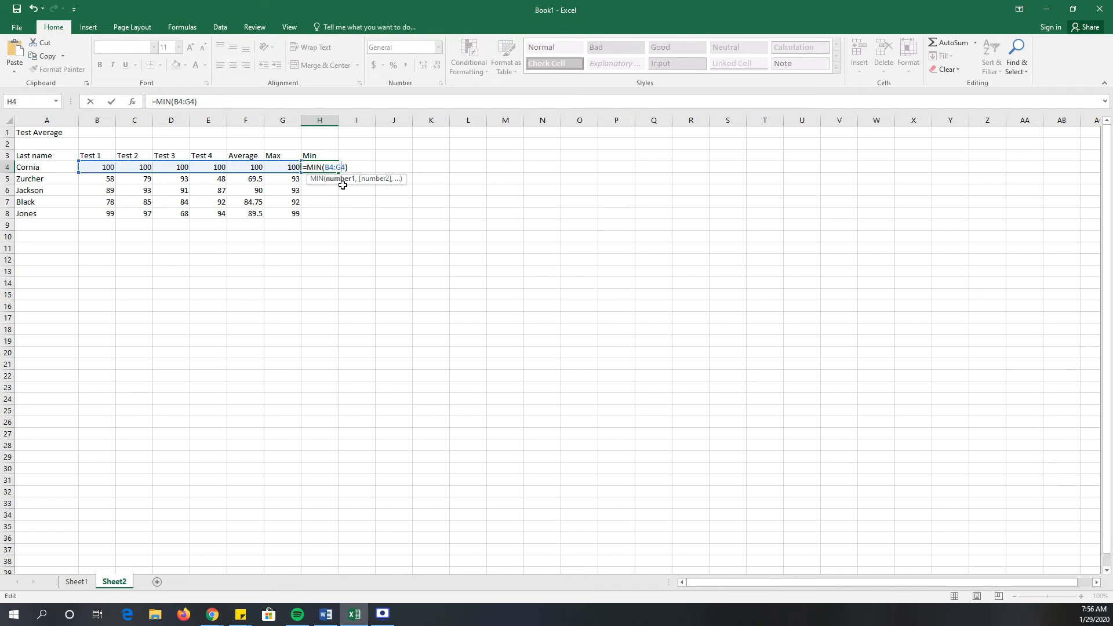
pyautogui.press('BackSpace')
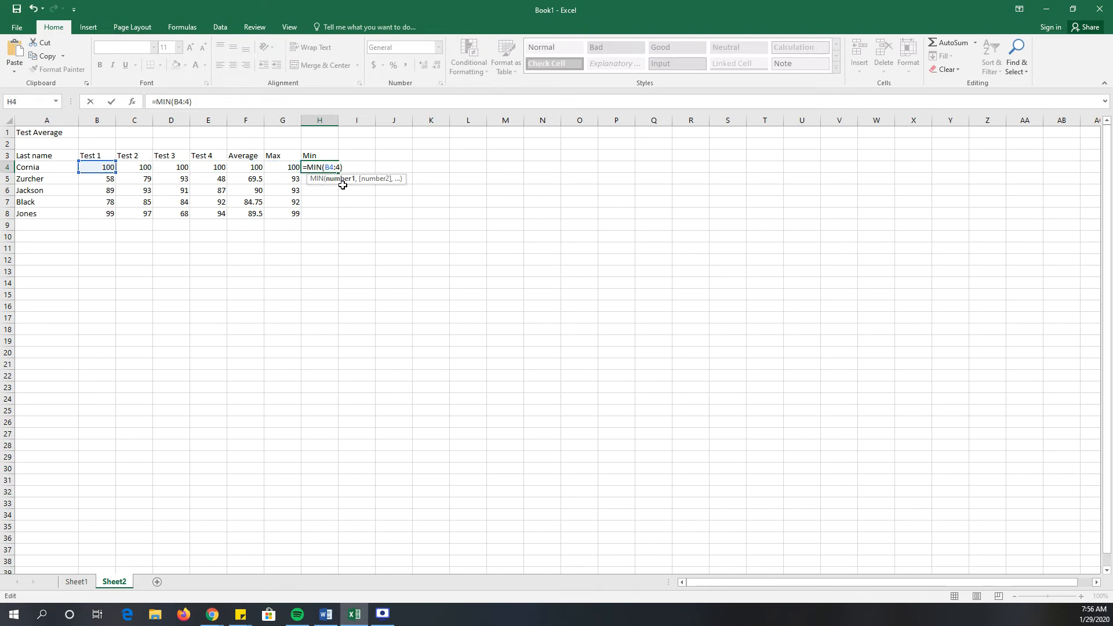
pyautogui.write('E')
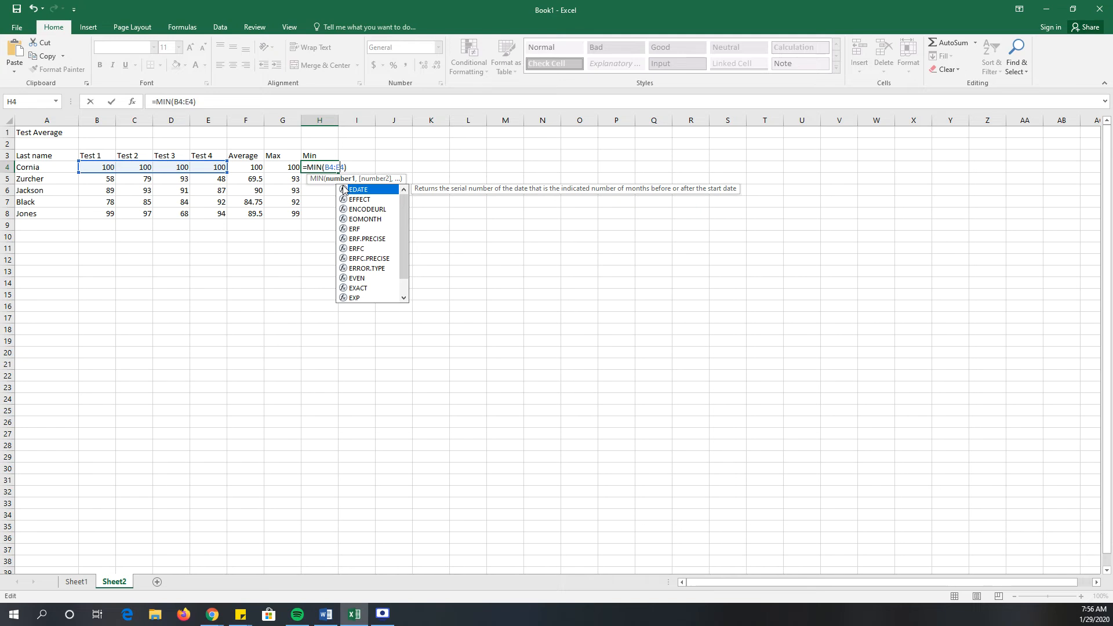
pyautogui.press('Return')
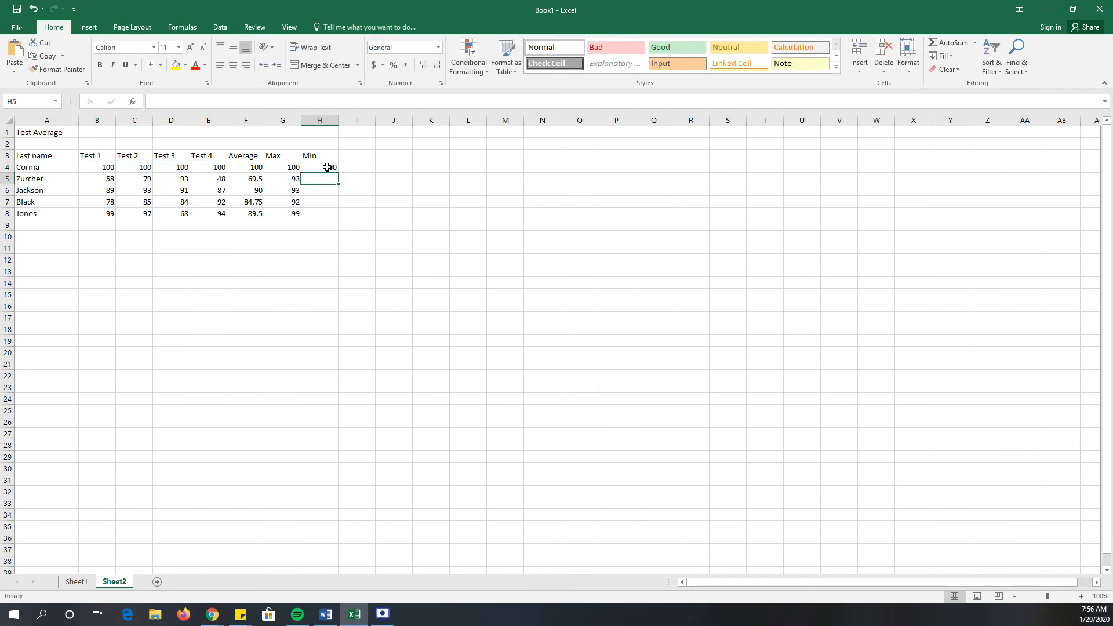
pyautogui.click(333, 169)
pyautogui.moveTo(337, 171); pyautogui.dragTo(336, 221)
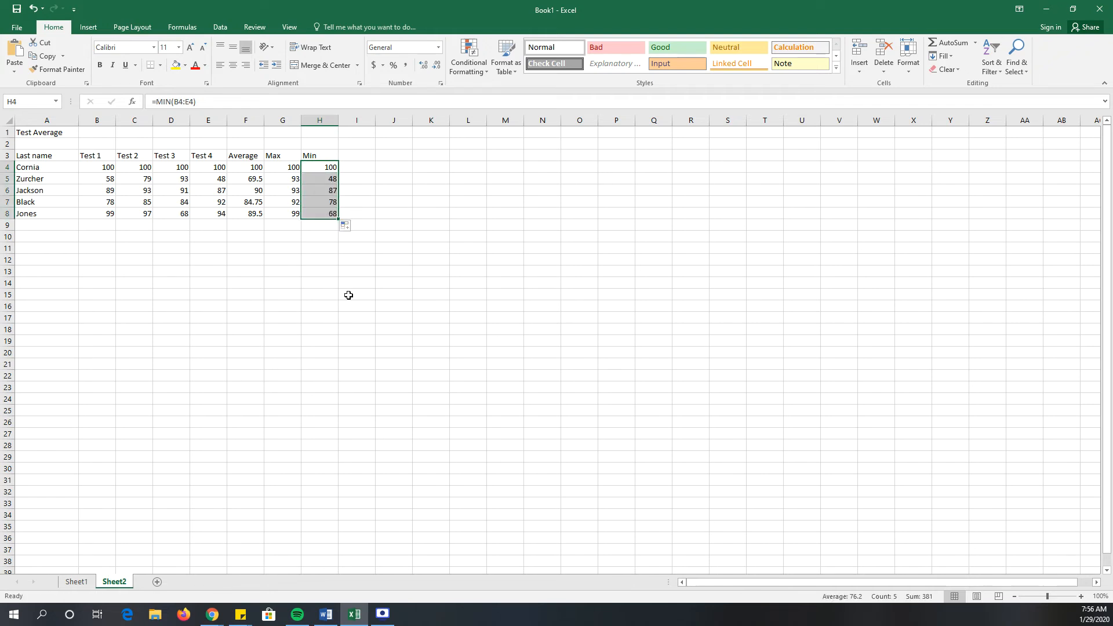
# Bring up the function library and add the heading Count in I3.
pyautogui.click(287, 166)
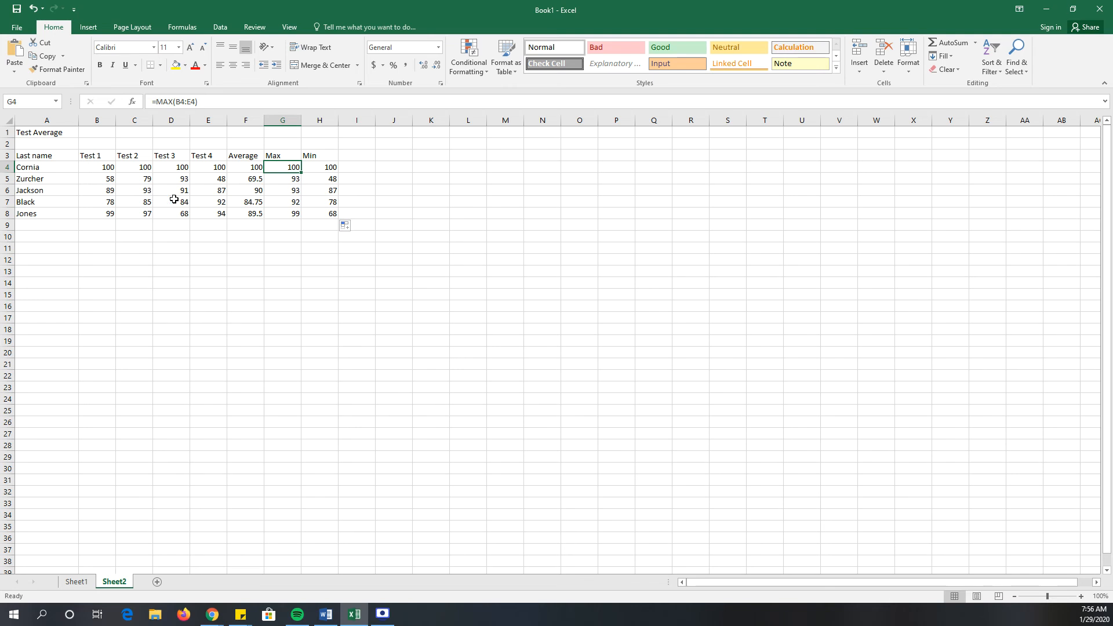
pyautogui.click(182, 27)
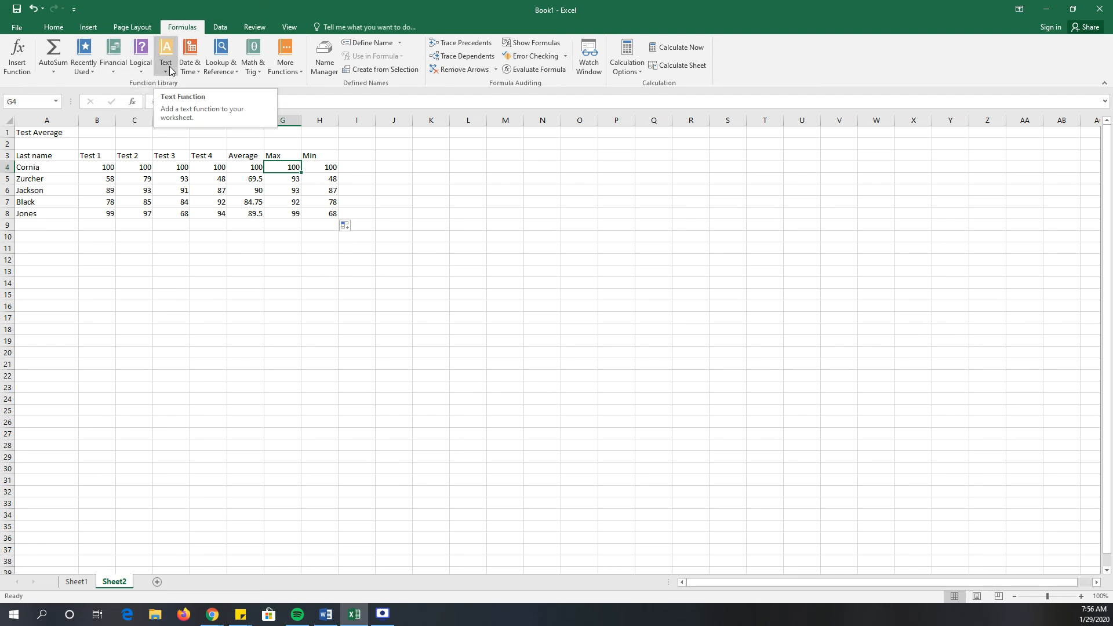
pyautogui.click(223, 259)
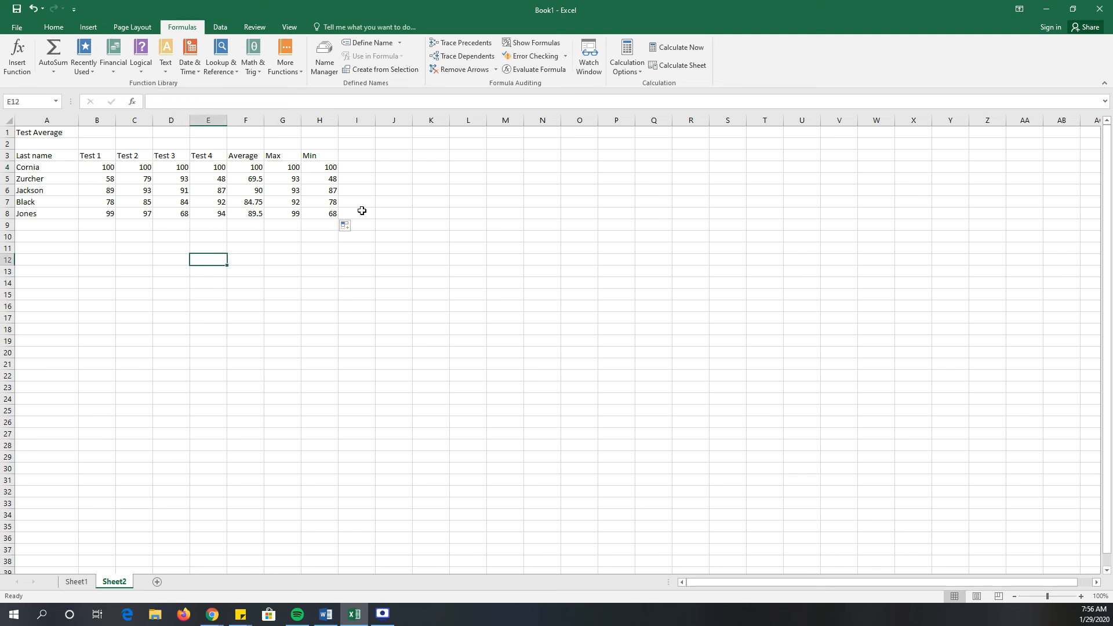
pyautogui.click(352, 157)
pyautogui.write('Count')
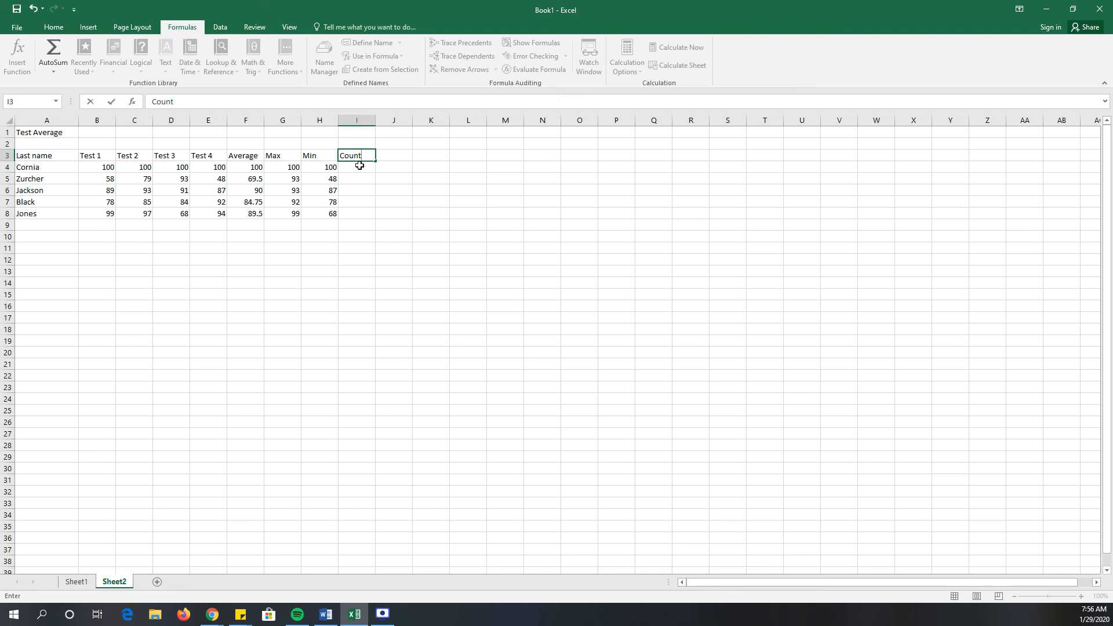
# Start a formula in I4 and search the Insert Function dialog for "count".
pyautogui.click(358, 168)
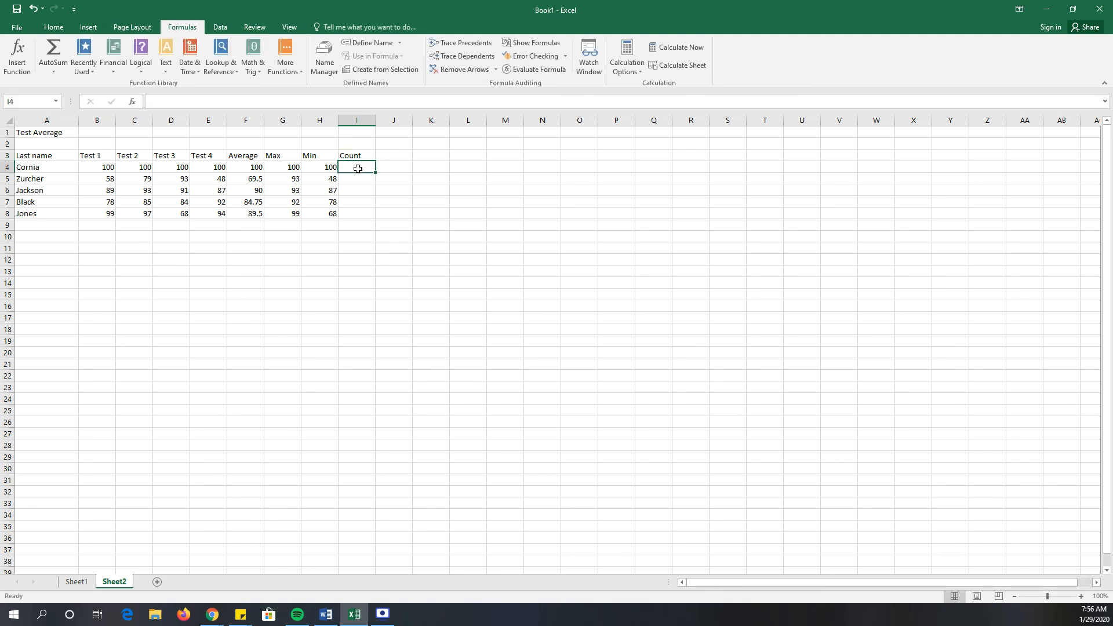
pyautogui.write('=')
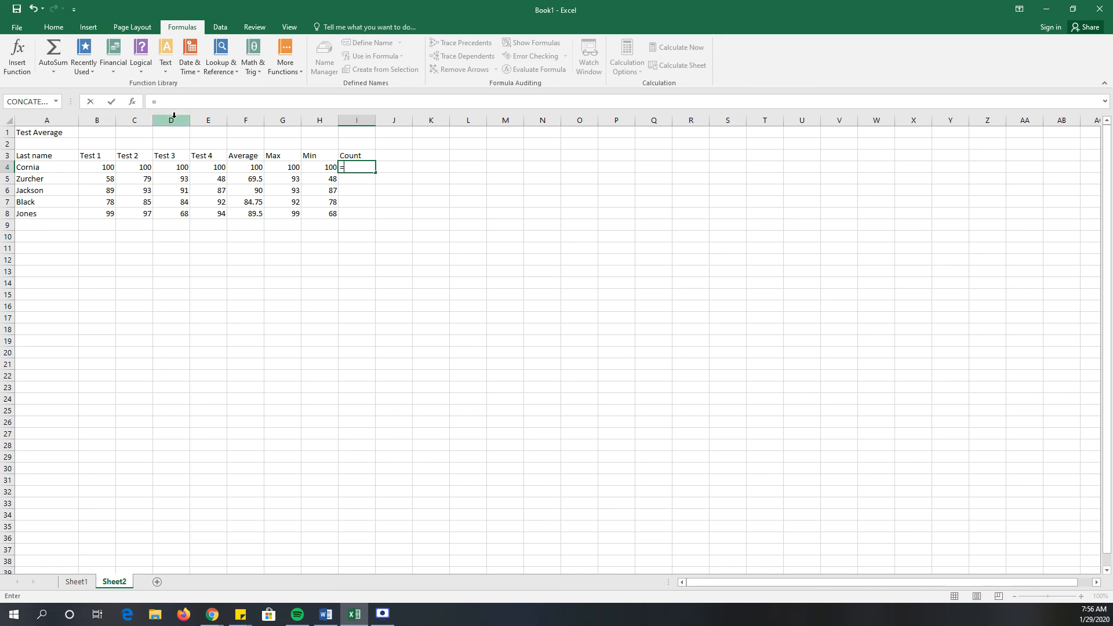
pyautogui.click(26, 68)
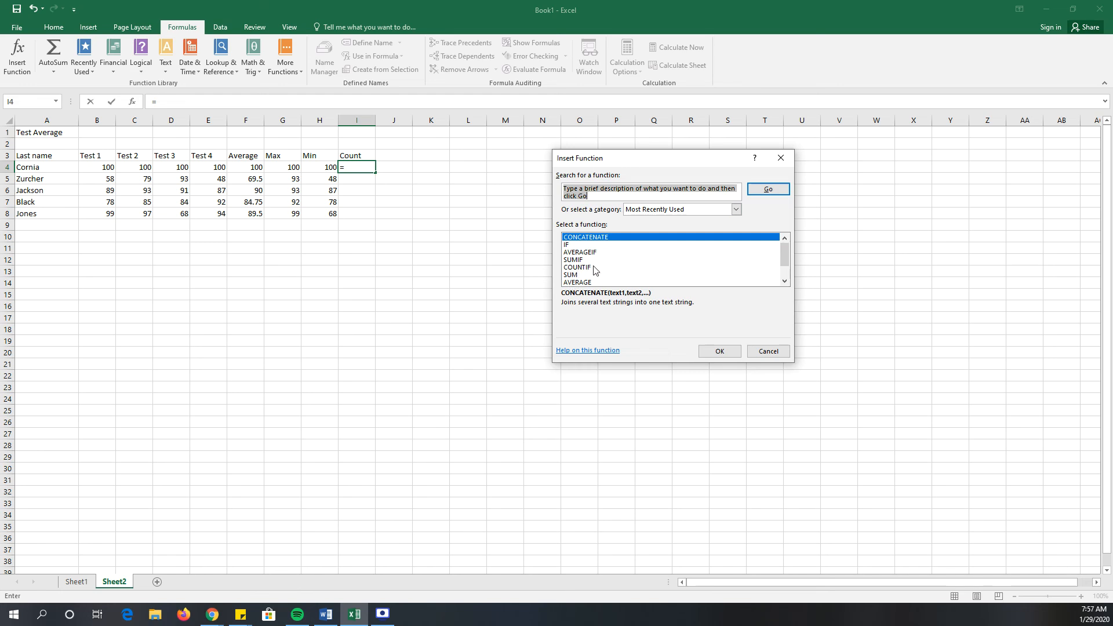
pyautogui.click(578, 196)
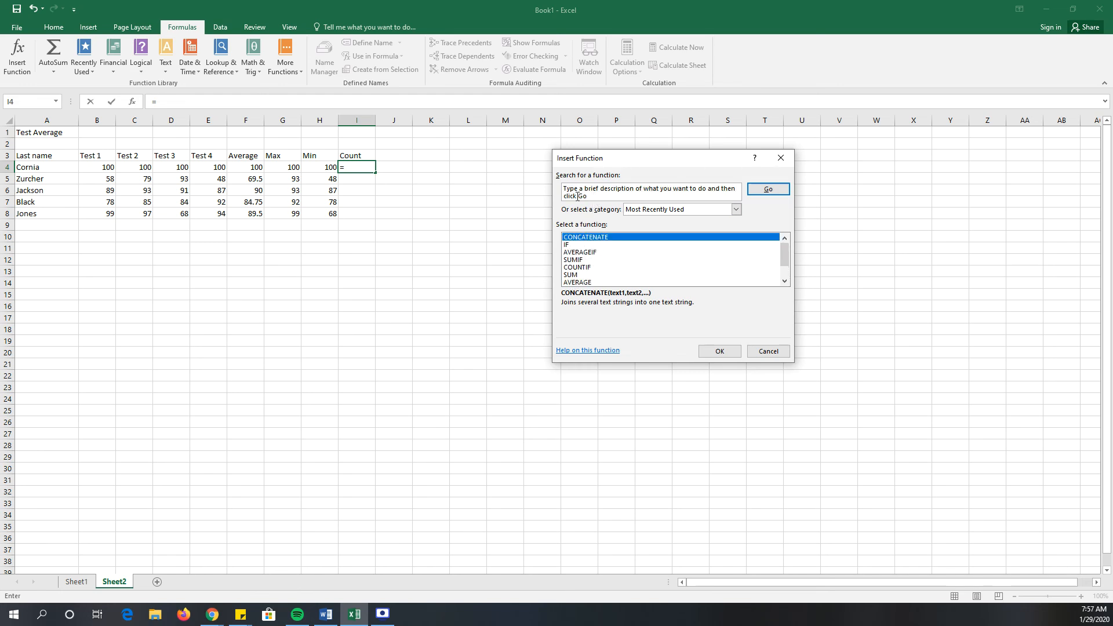
pyautogui.tripleClick(577, 196)
pyautogui.write('count')
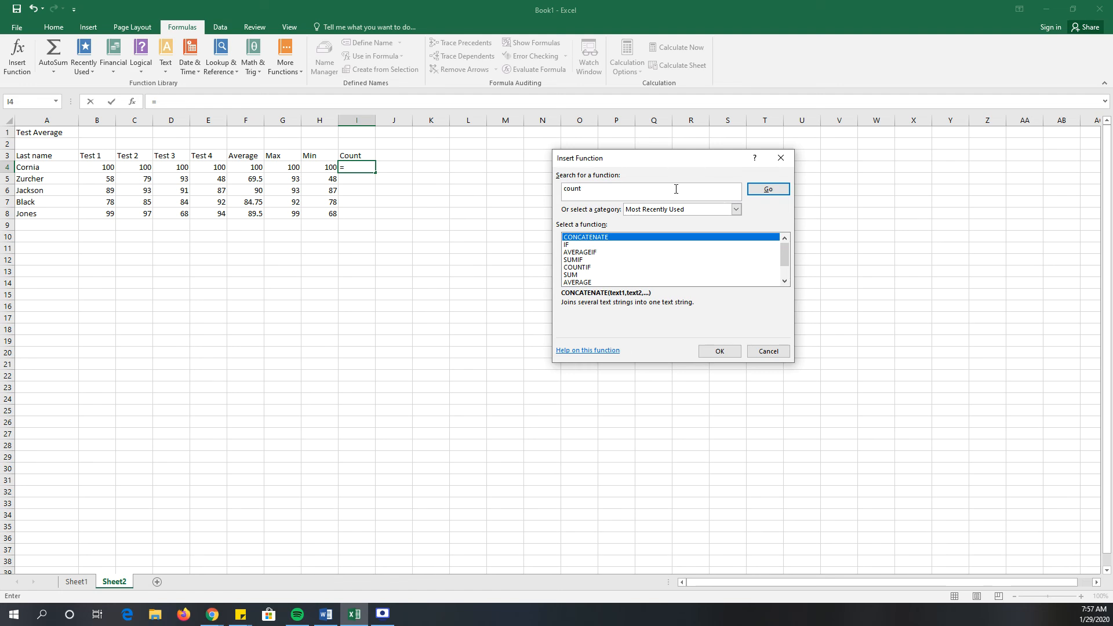
pyautogui.click(760, 190)
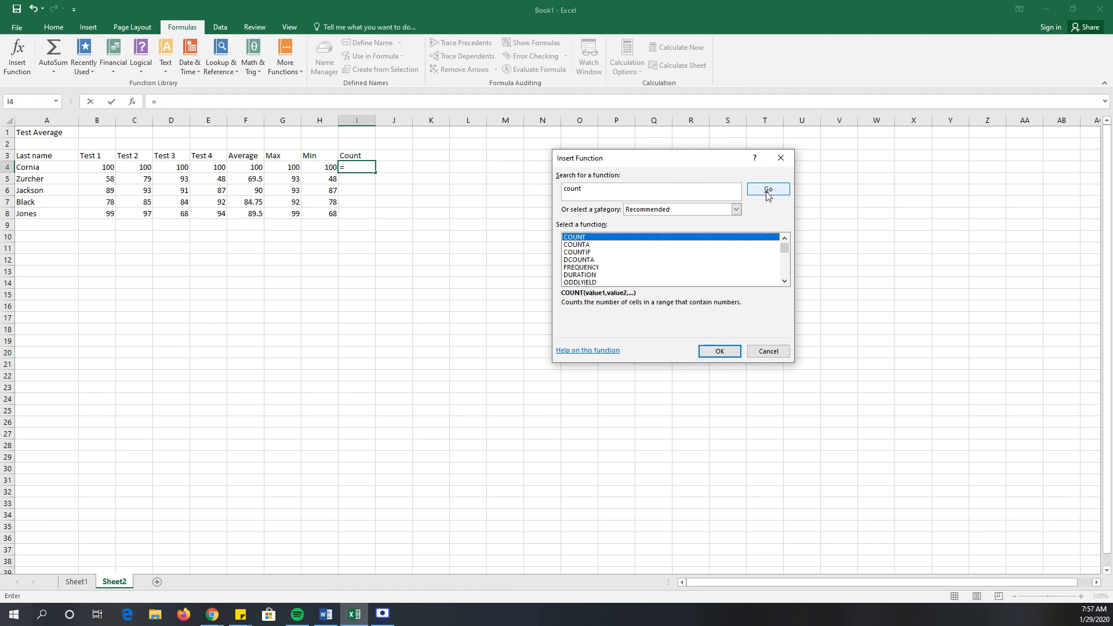
# Compare the descriptions of the COUNT, COUNTA and COUNTIF functions and insert COUNT in I4.
pyautogui.click(583, 244)
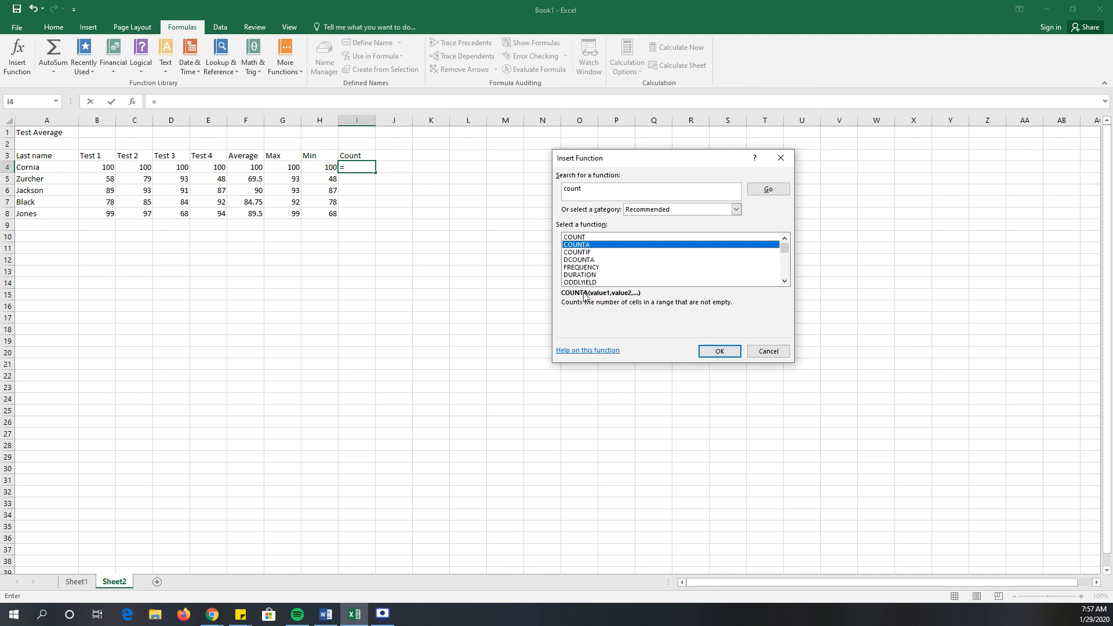
pyautogui.click(573, 253)
pyautogui.click(579, 238)
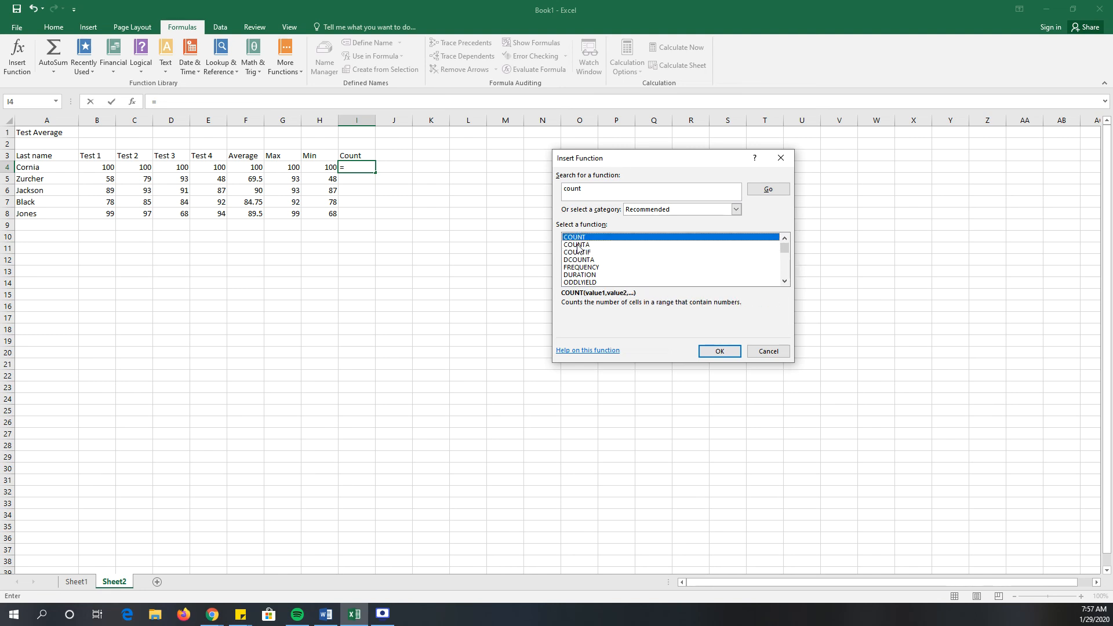
pyautogui.click(581, 245)
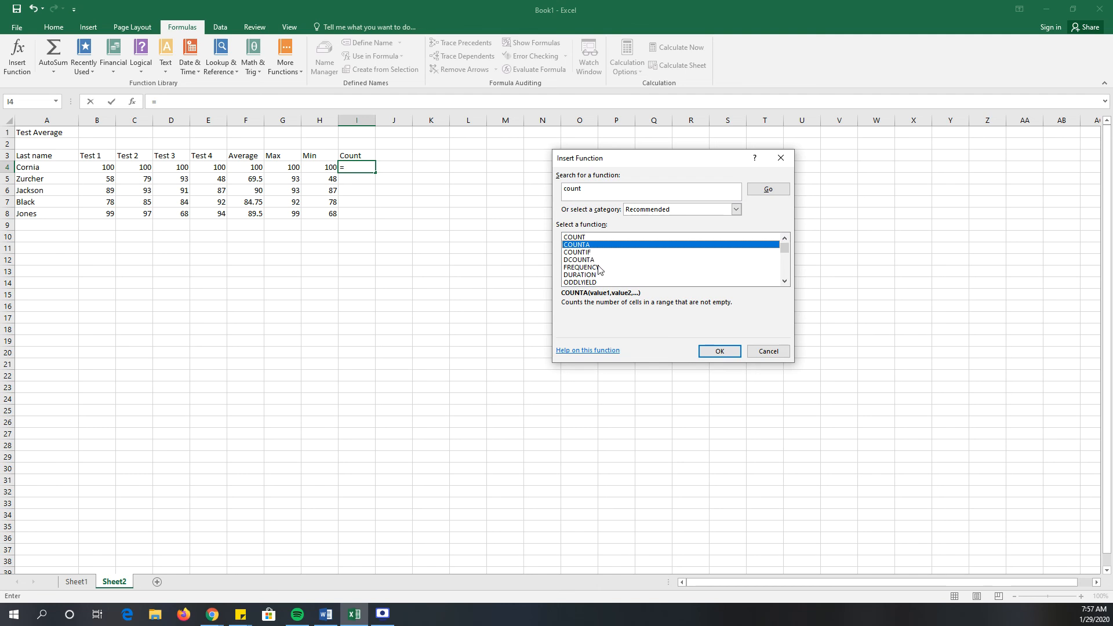
pyautogui.click(589, 237)
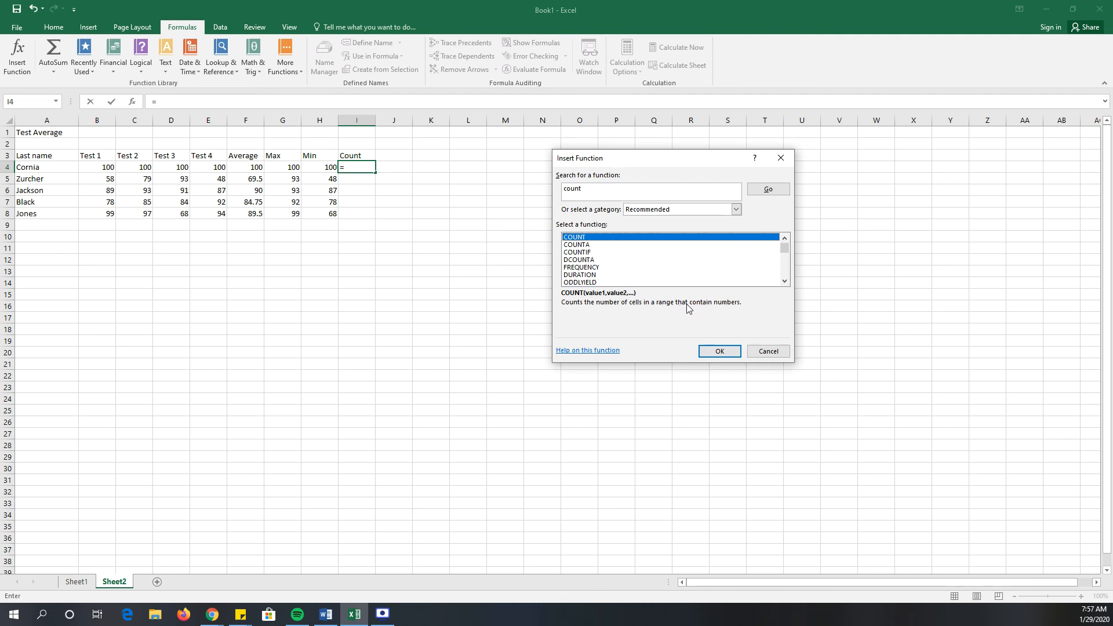
pyautogui.click(724, 350)
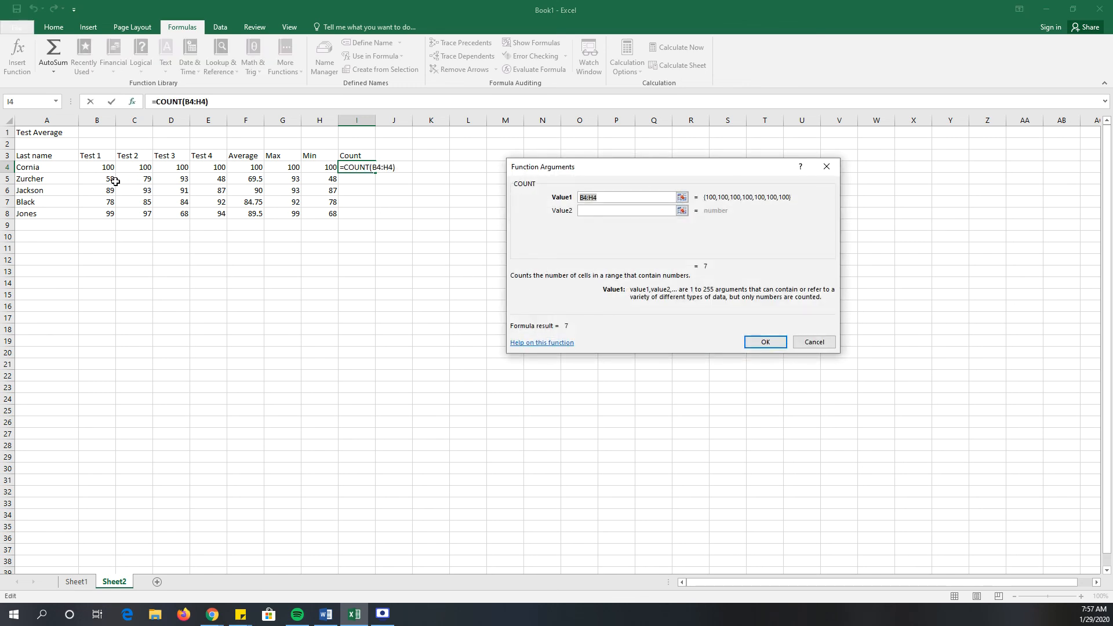
# Set the COUNT function's first argument to B4:E4 and fill the formula from I4 down to I8.
pyautogui.click(599, 197)
pyautogui.press('BackSpace')
pyautogui.press('BackSpace')
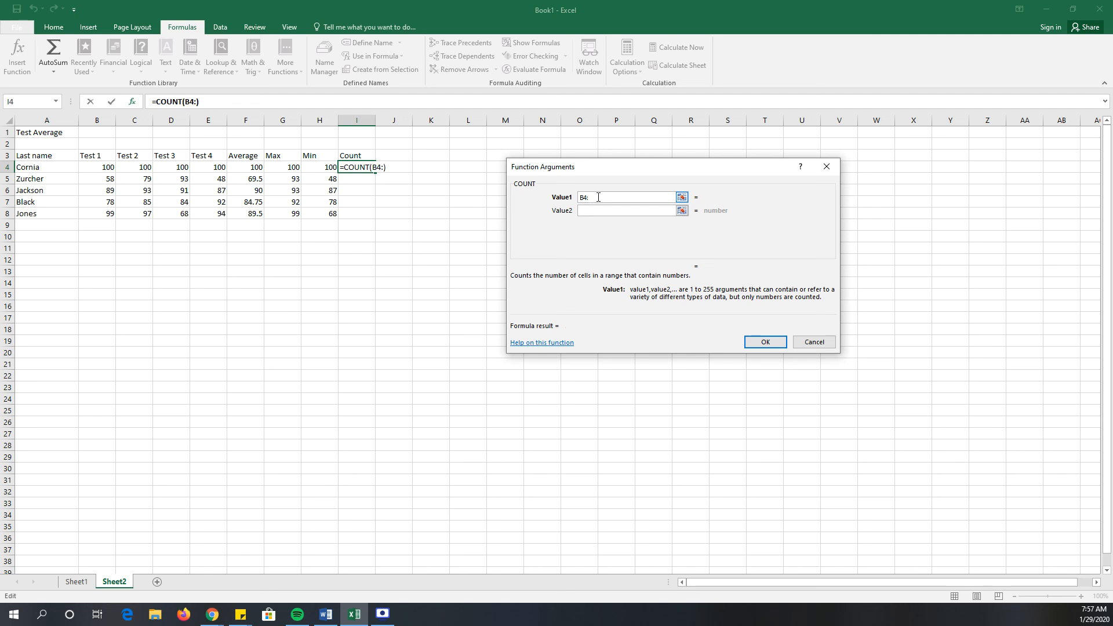
pyautogui.write('E4')
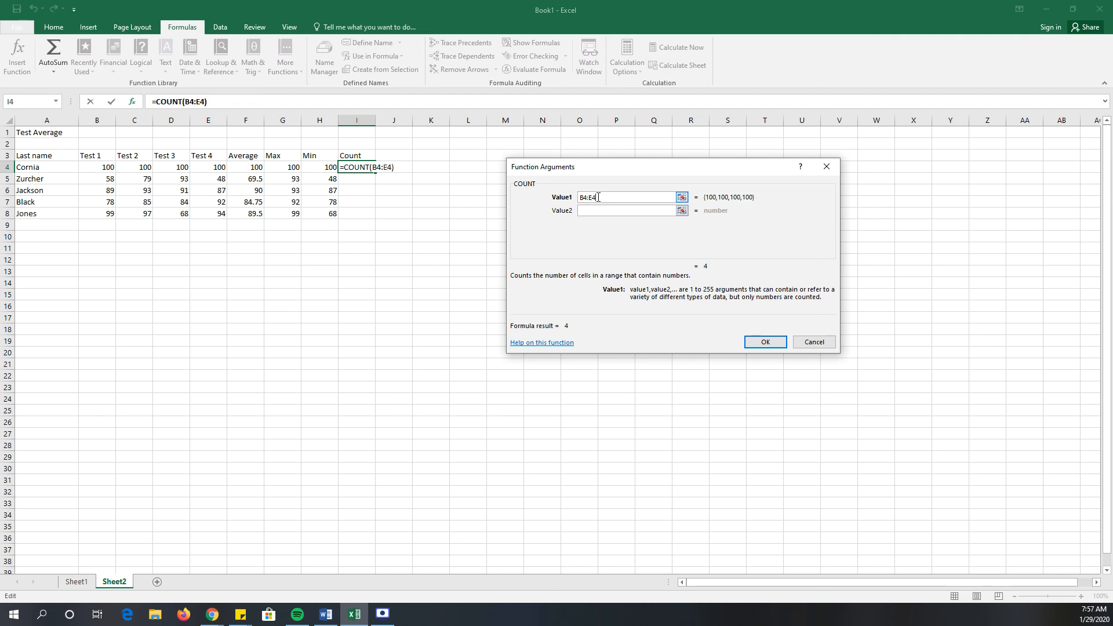
pyautogui.click(765, 342)
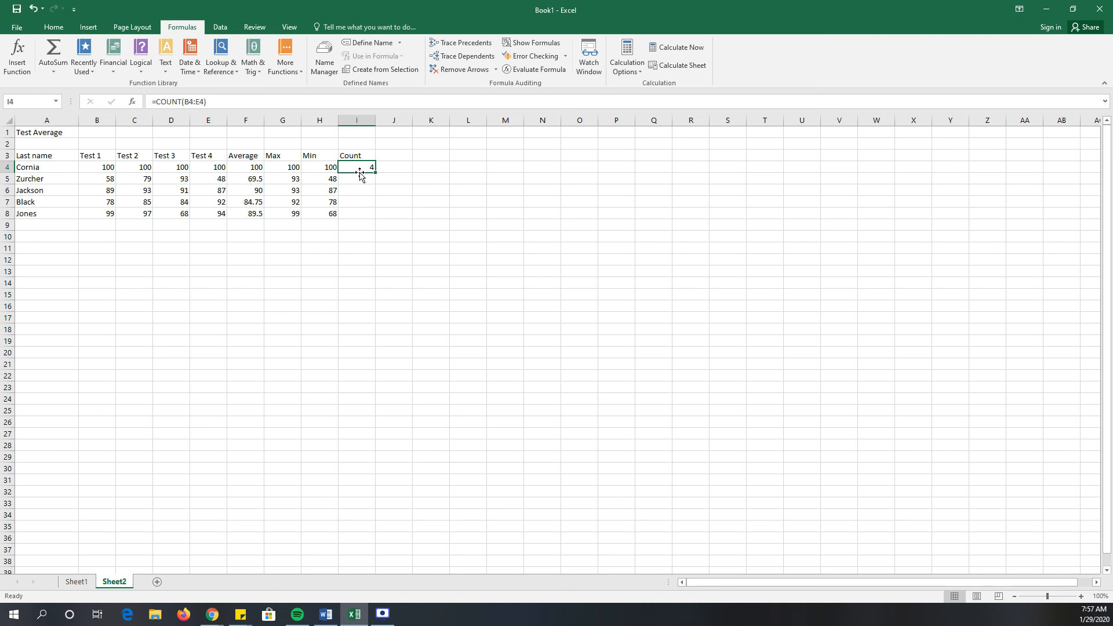
pyautogui.moveTo(376, 172); pyautogui.dragTo(374, 217)
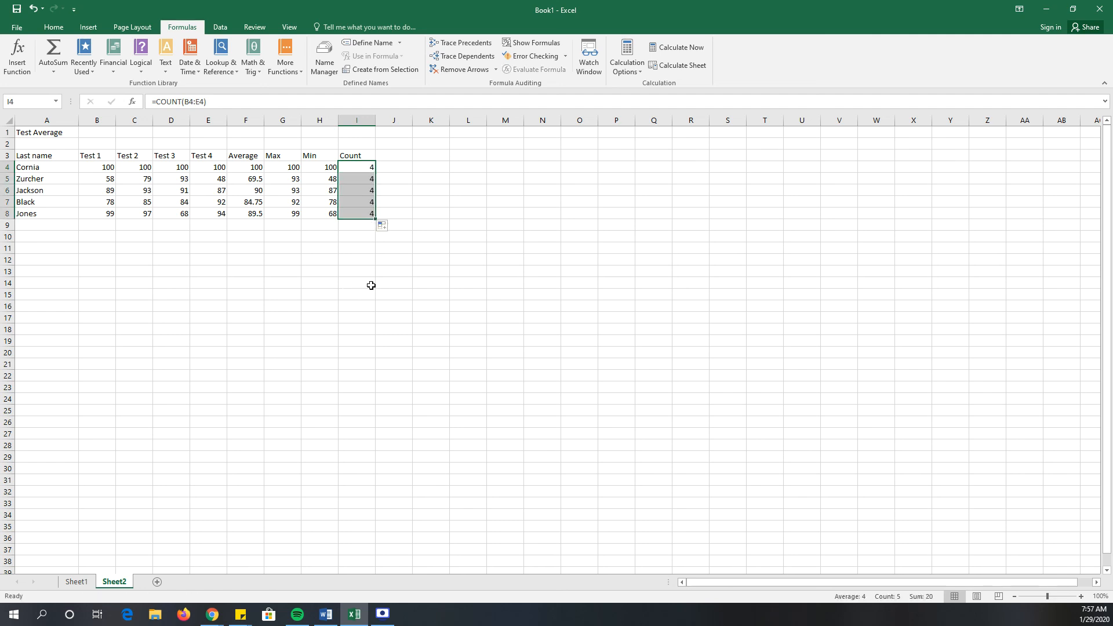